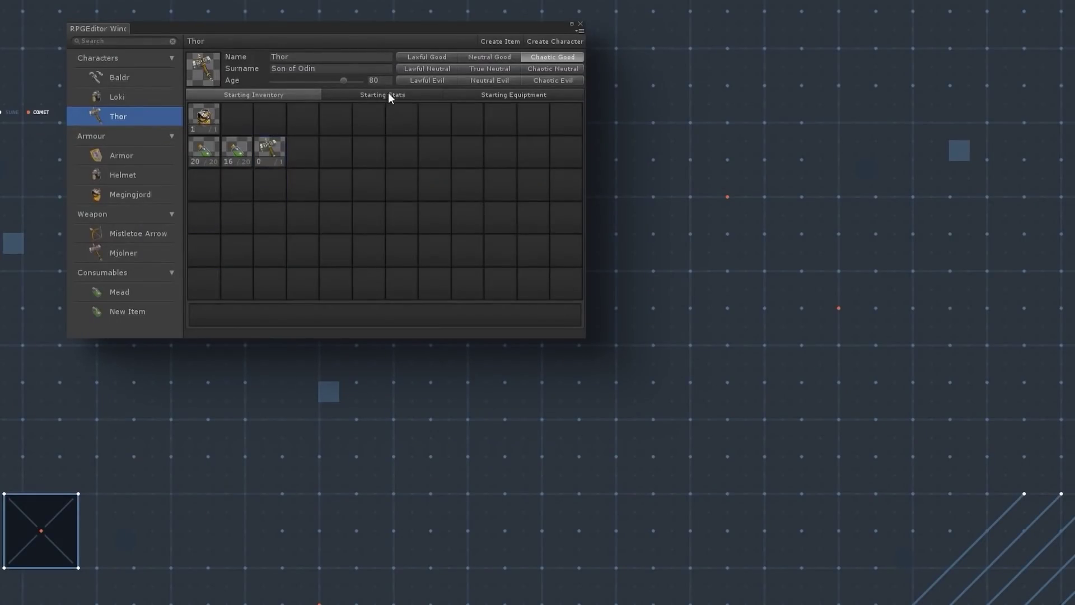
Show Thor's starting stats in the RPG editor and set the Medicine stat to about 15.4.
left_click(389, 94)
left_click(354, 154)
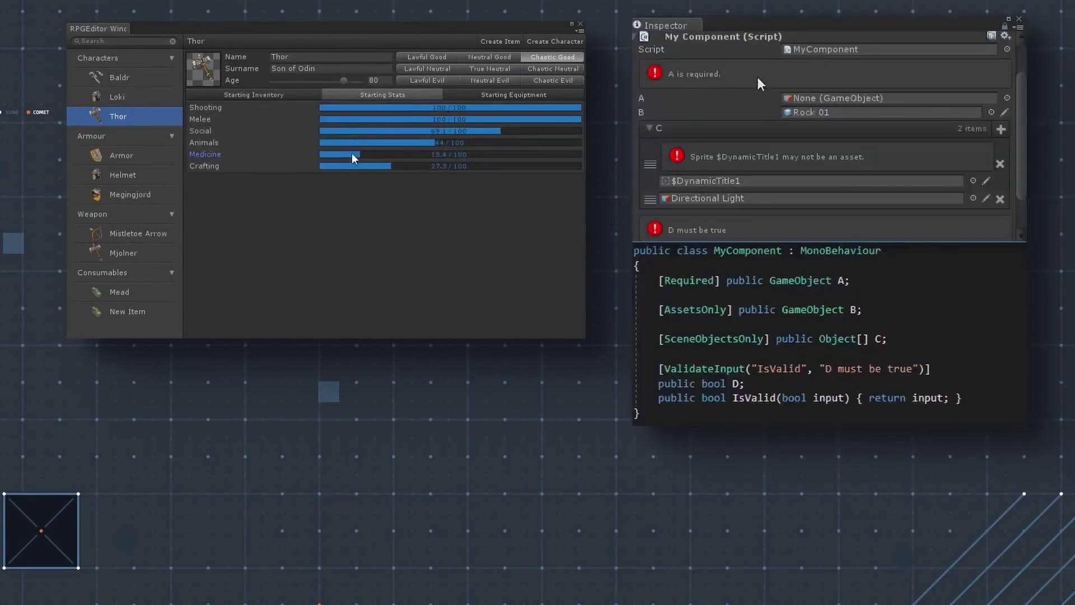
left_click(140, 101)
left_click(994, 99)
left_click(463, 96)
left_click(843, 295)
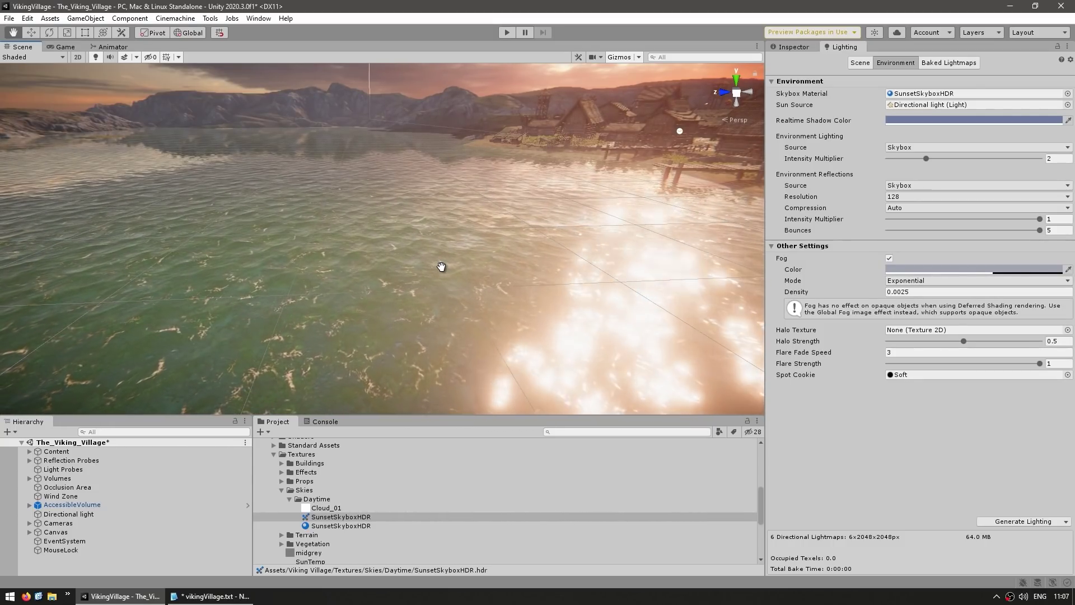
scroll(441, 267, "up", 3)
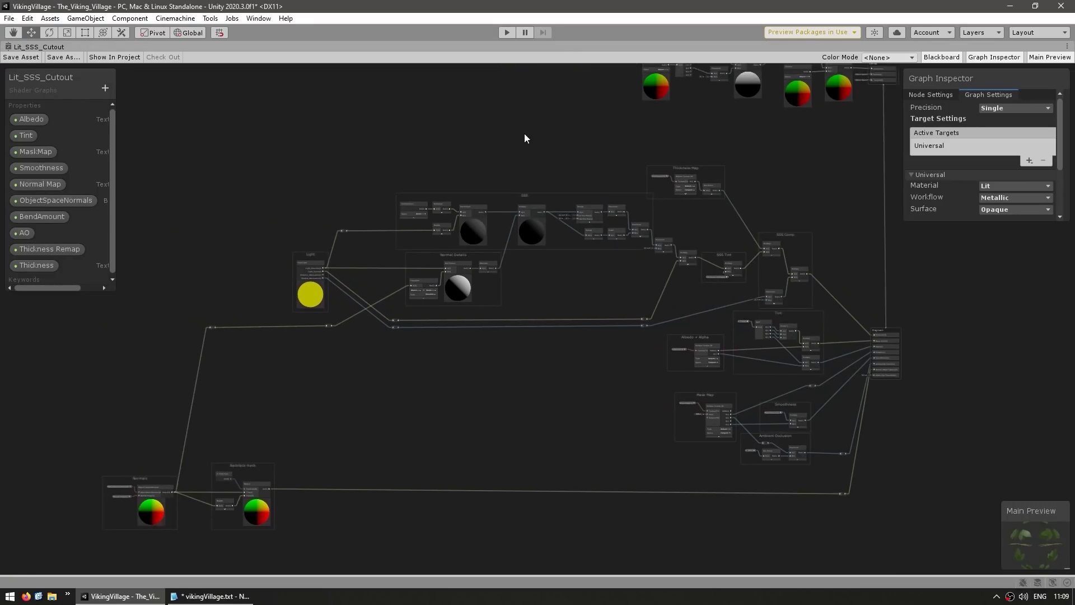
Examine the Wind Direction and Strength node group in the Lit_SSS_Cutout shader graph.
middle_click_drag(524, 139, 460, 444)
scroll(533, 304, "up", 5)
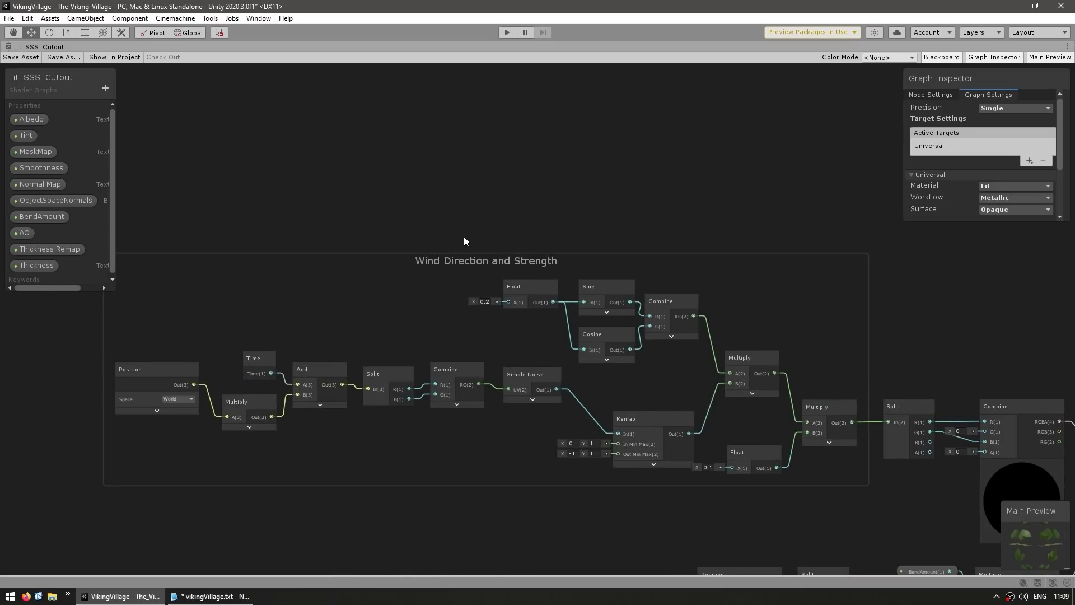
middle_click_drag(676, 386, 648, 356)
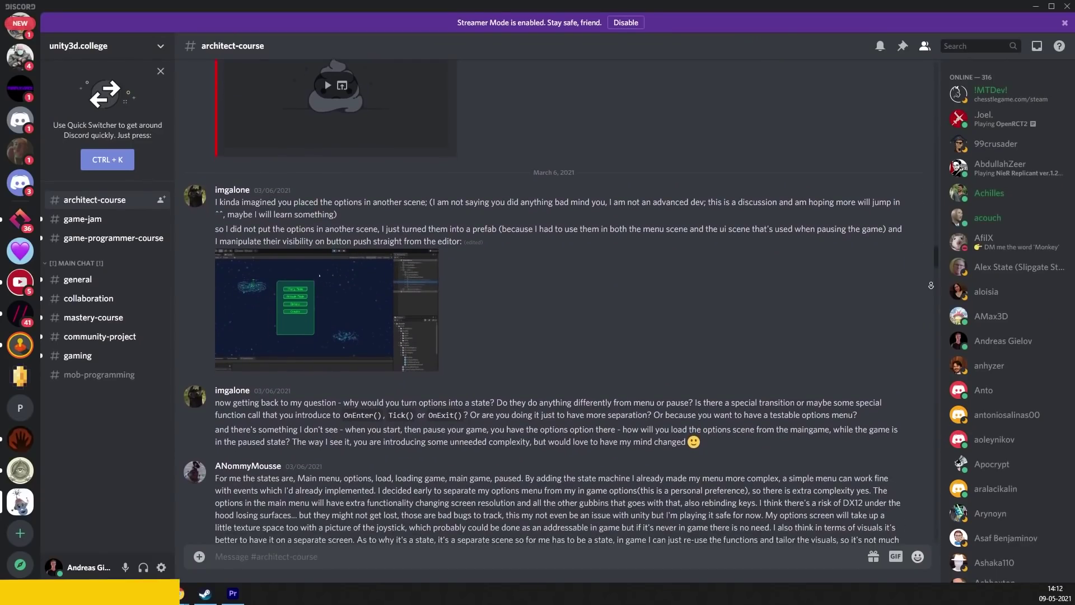
scroll(930, 285, "down", 5)
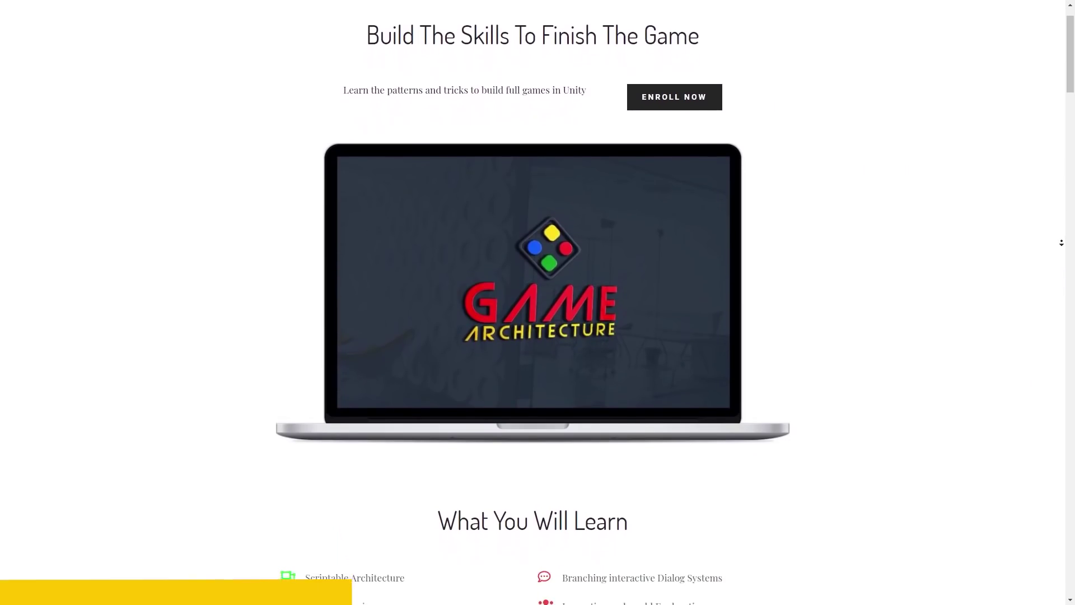
scroll(1062, 243, "down", 3)
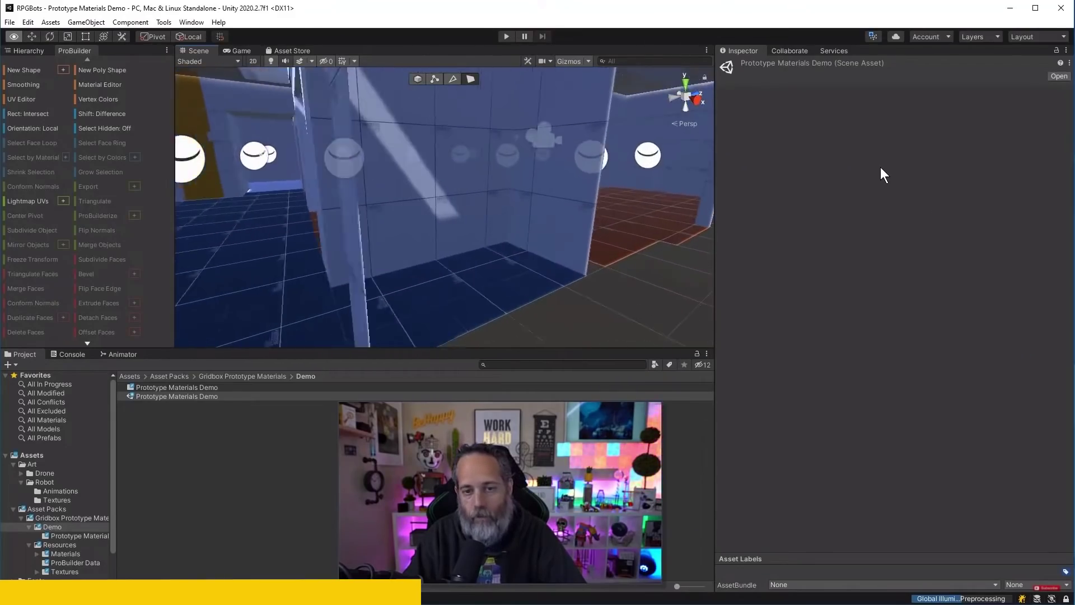
right_click_drag(799, 142, 473, 191)
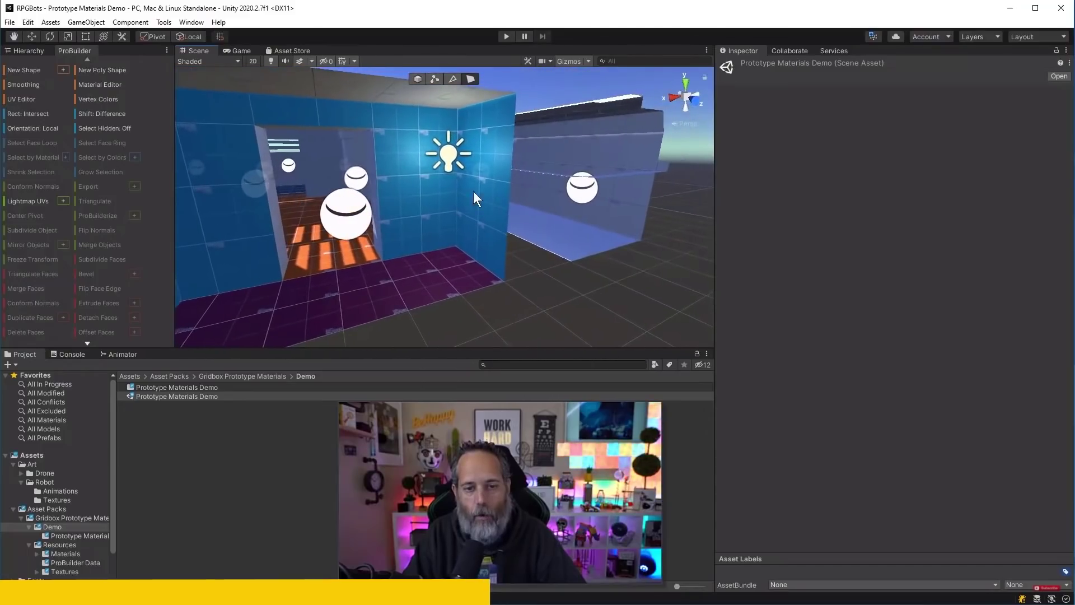
left_click(455, 190)
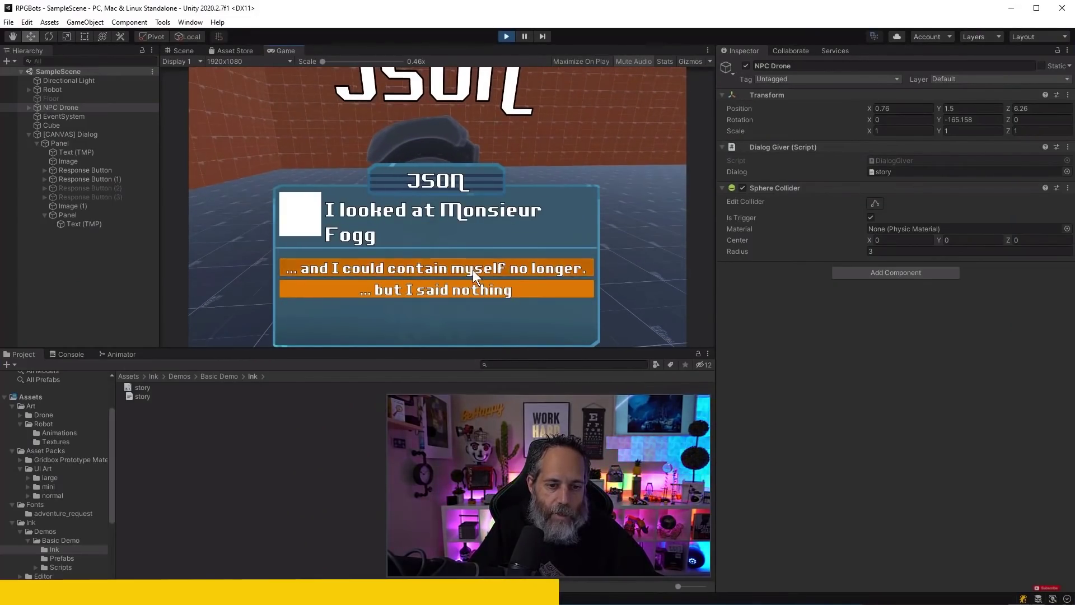
Choose the response "... and I could contain myself no longer." in the running game's dialog.
left_click(473, 270)
left_click(472, 275)
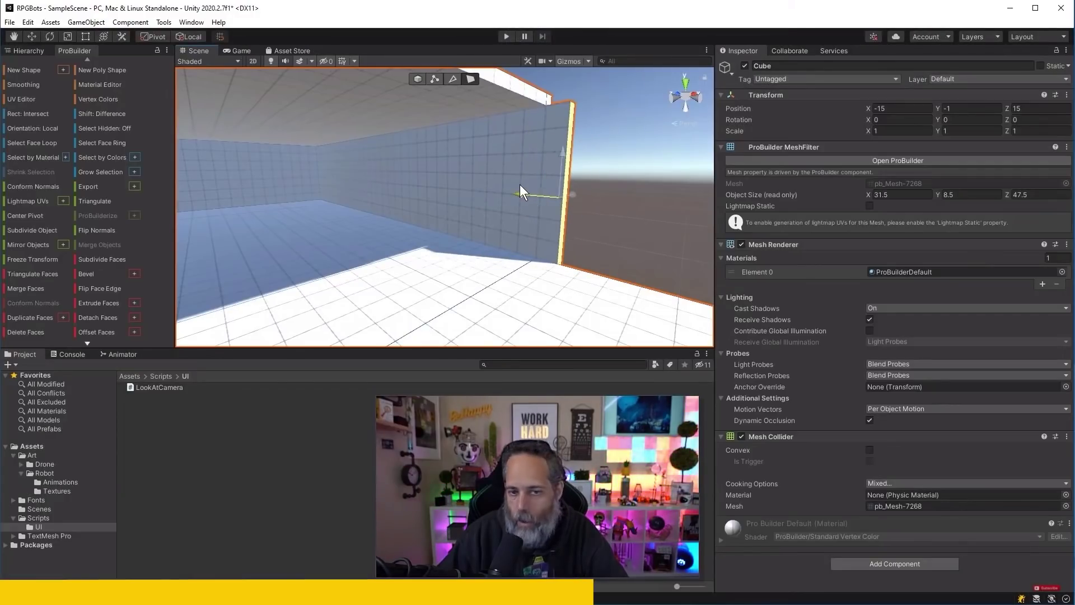
Extrude the selected ProBuilder wall face outward to extend the wall, and select the narrow face beside it.
left_click_drag(519, 184, 662, 208, "shift")
right_click_drag(650, 196, 663, 193)
left_click(539, 129)
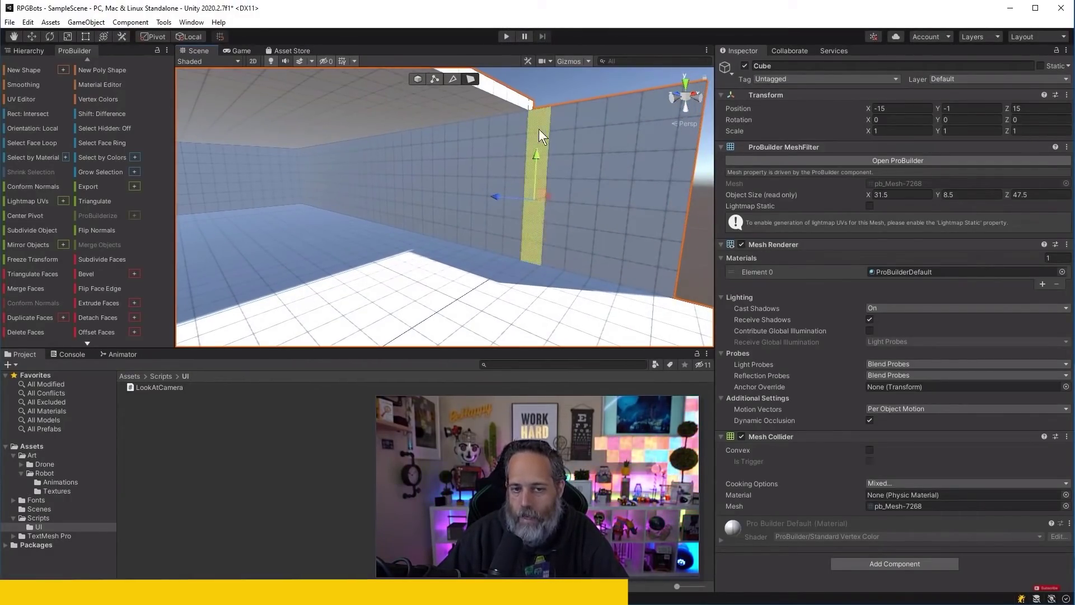
right_click_drag(539, 129, 233, 274)
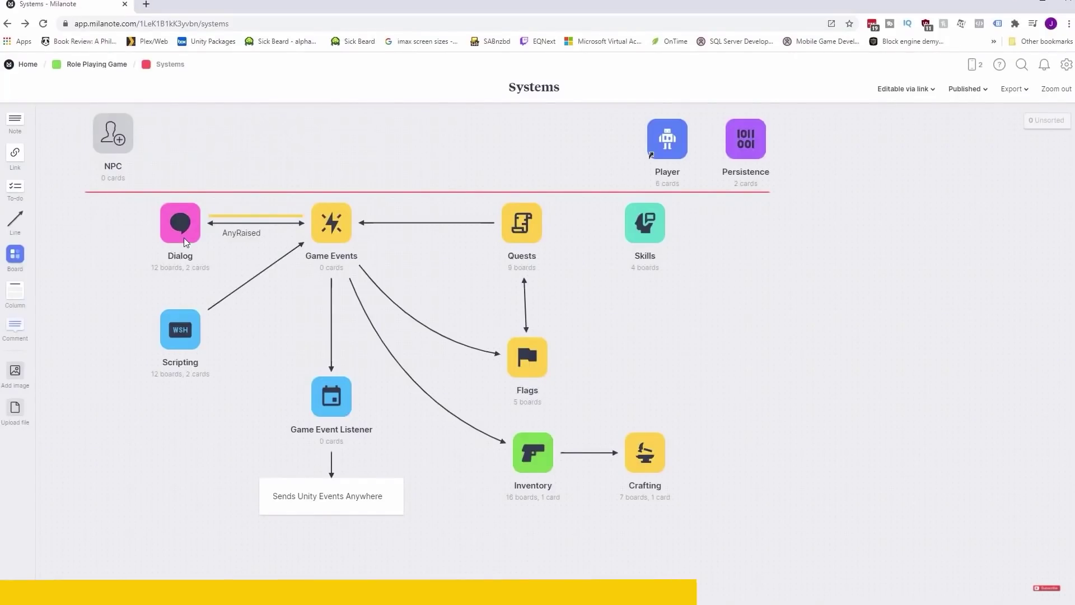
Switch to the Milanote Systems board and open its Dialog board.
left_click(185, 240)
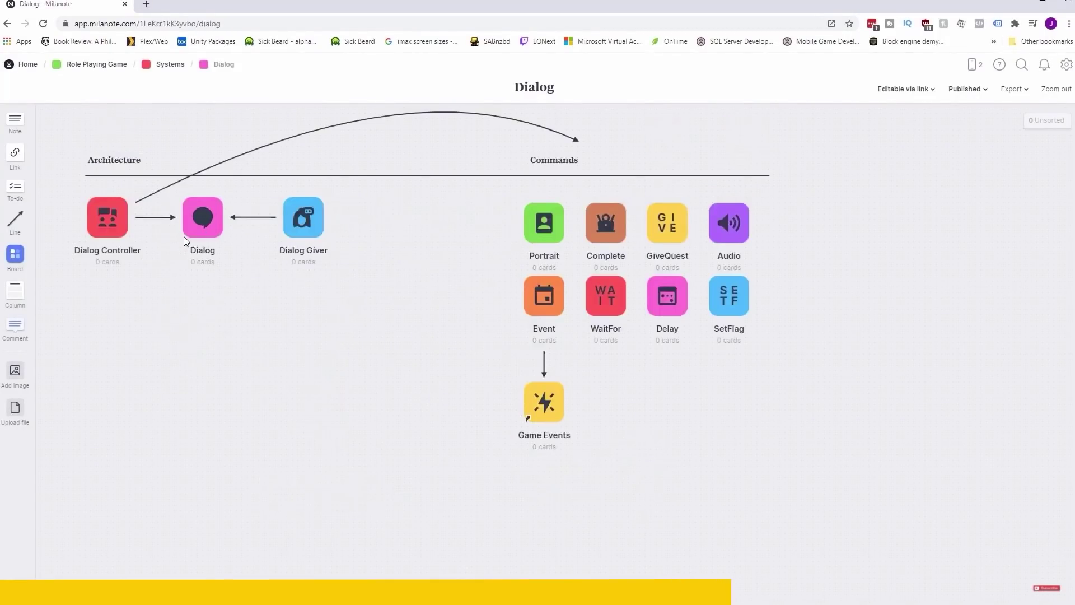
left_click(218, 303)
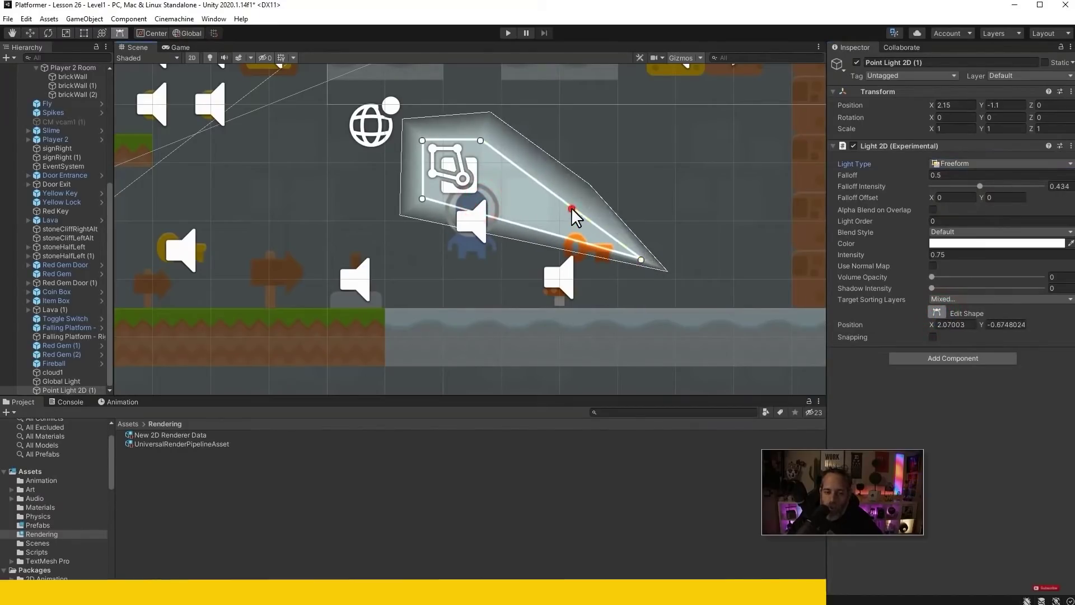
Reshape the freeform 2D light in the platformer level by moving a lower-right point outward to about X 3.99, Y 0.71.
left_click_drag(571, 207, 686, 126)
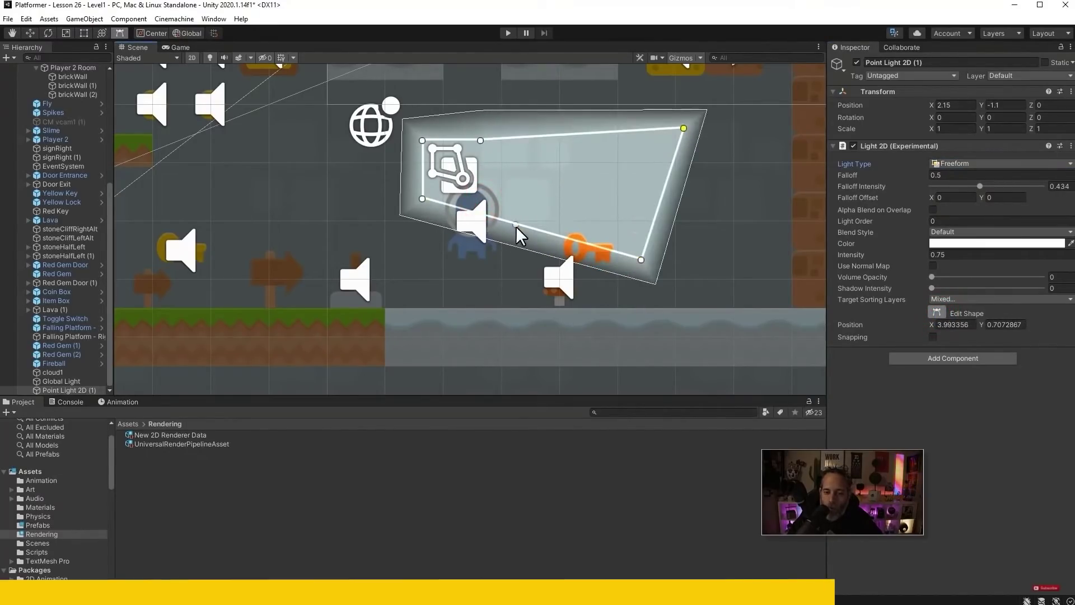
left_click_drag(396, 284, 312, 163)
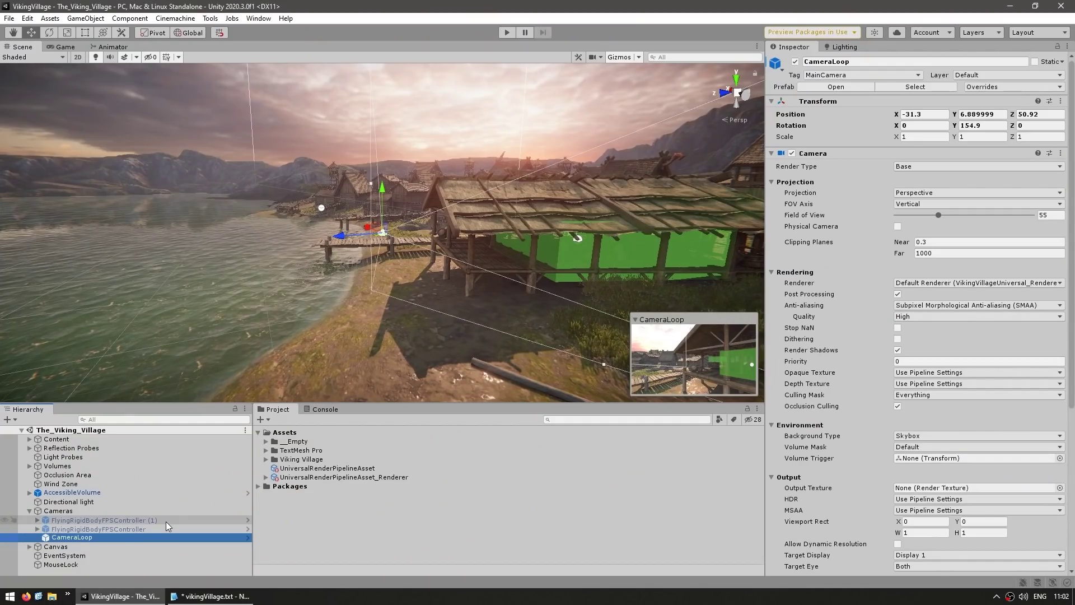
Inspect the components of the Cameras object and its children CameraLoop and FlyingRigidBodyFPSController.
left_click(64, 512)
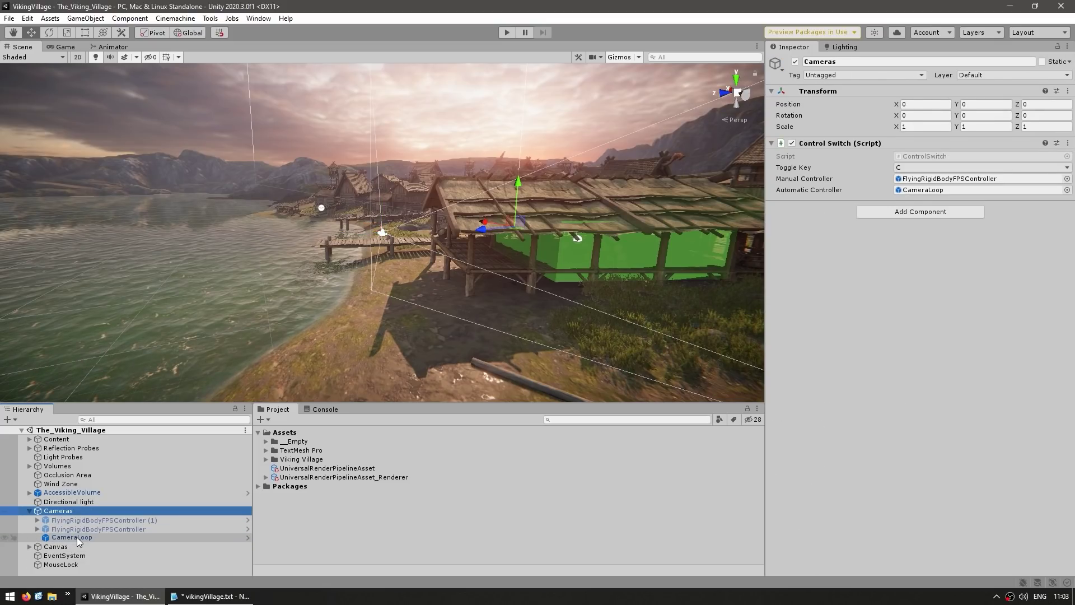
left_click(76, 537)
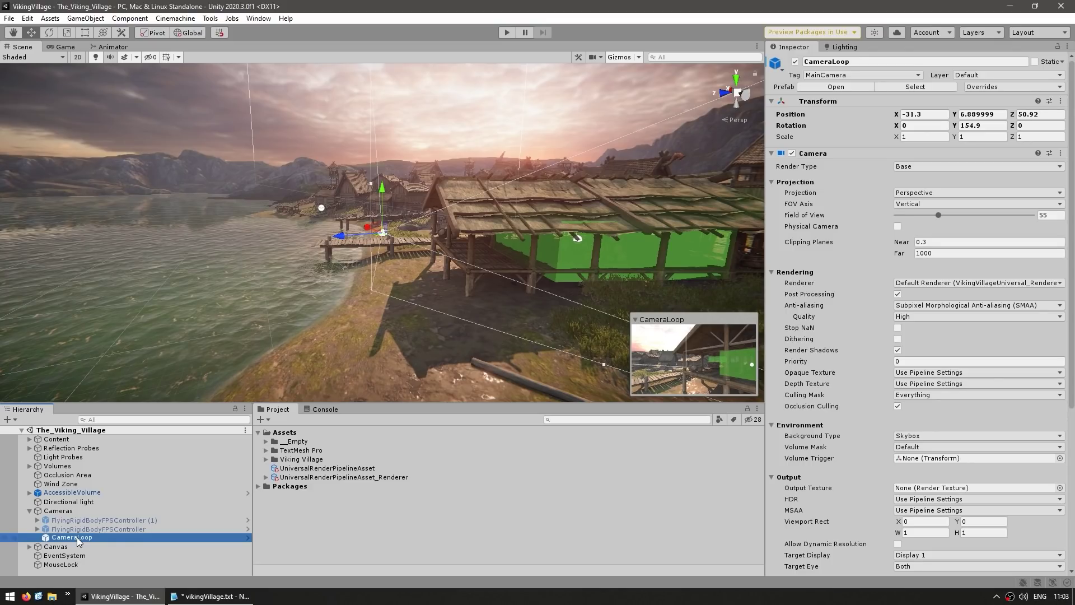
left_click(93, 529)
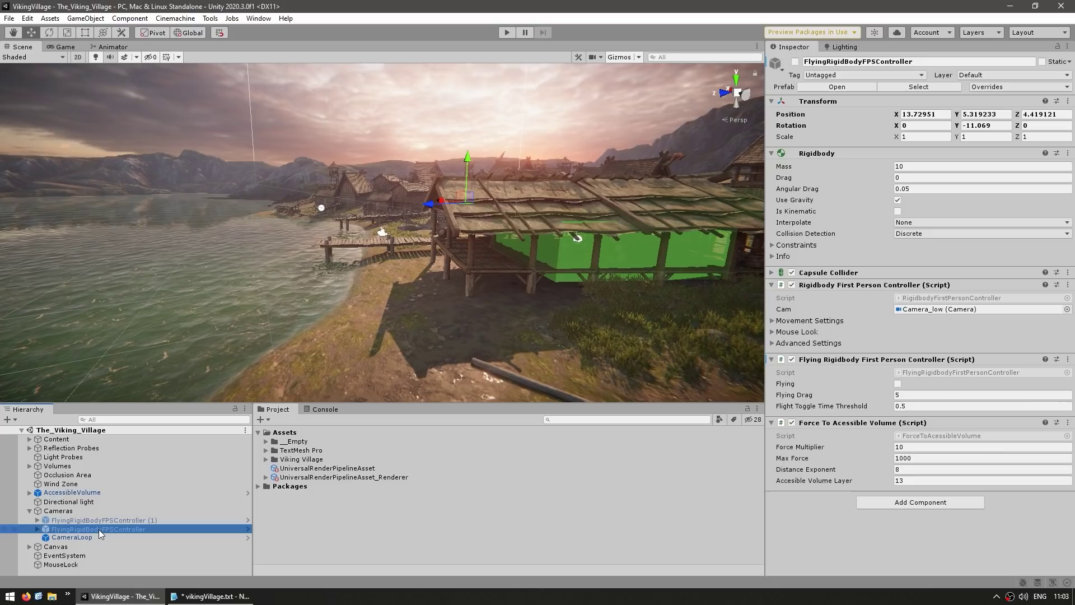
Try to remove the extra Universal Additional Camera Data component from Camera_low under FlyingRigidBodyFPSController.
left_click(38, 529)
left_click(64, 538)
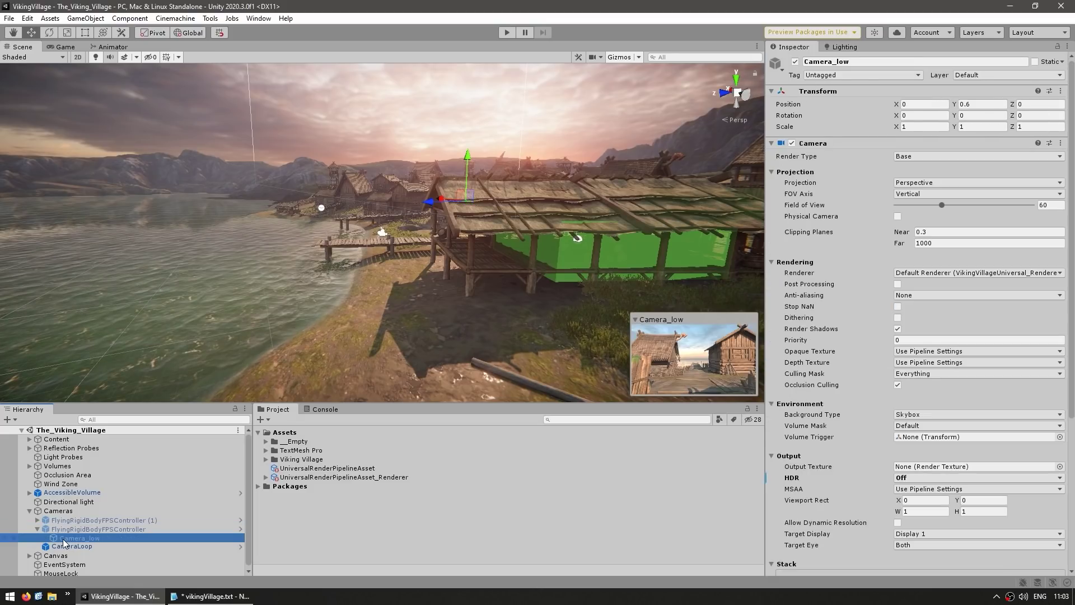
scroll(948, 448, "down", 5)
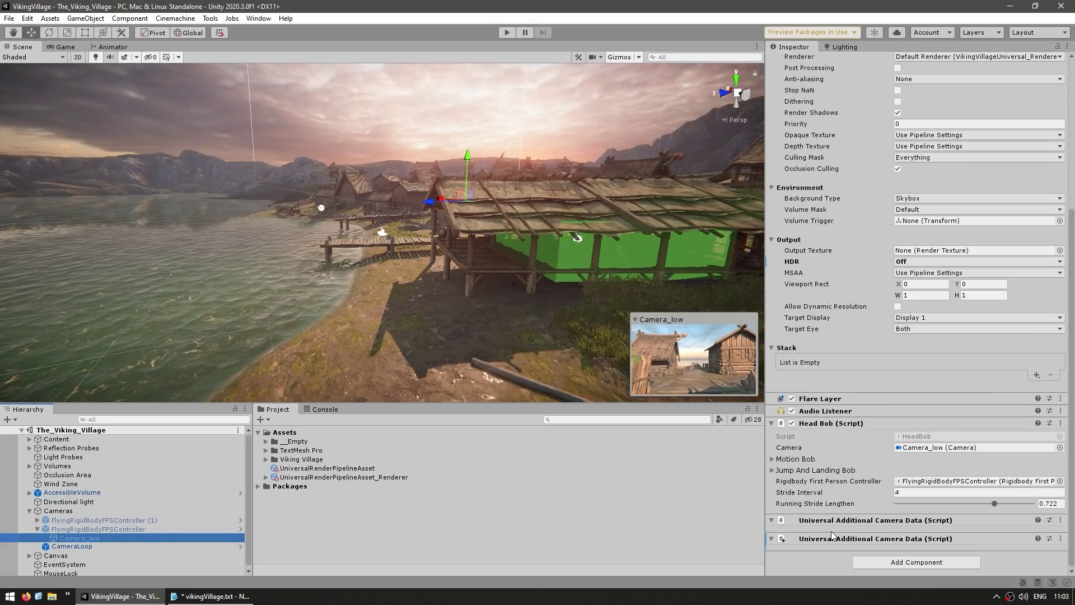
right_click(927, 516)
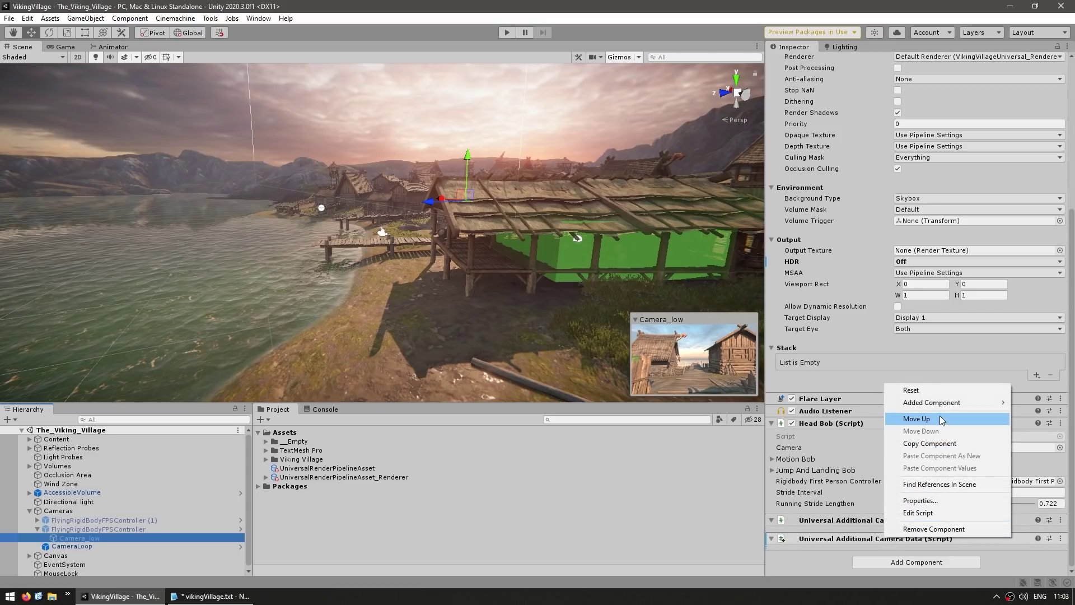
left_click(934, 528)
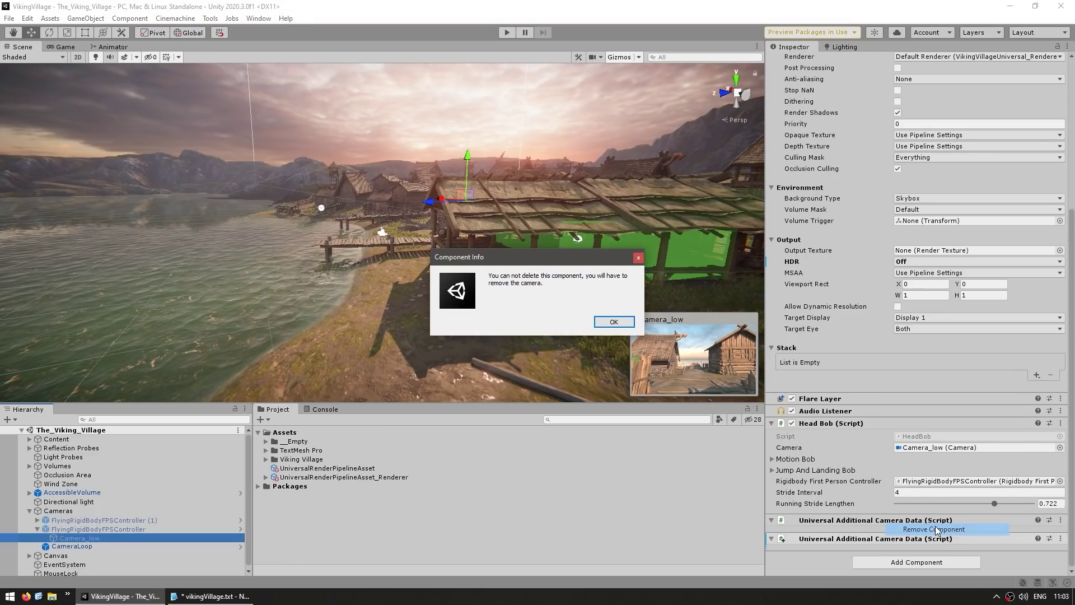
left_click(628, 321)
Locate the FlyingRigidBodyFPSController prefab asset in the project and select the scene object FlyingRigidBodyFPSController (1) for comparison.
left_click(115, 529)
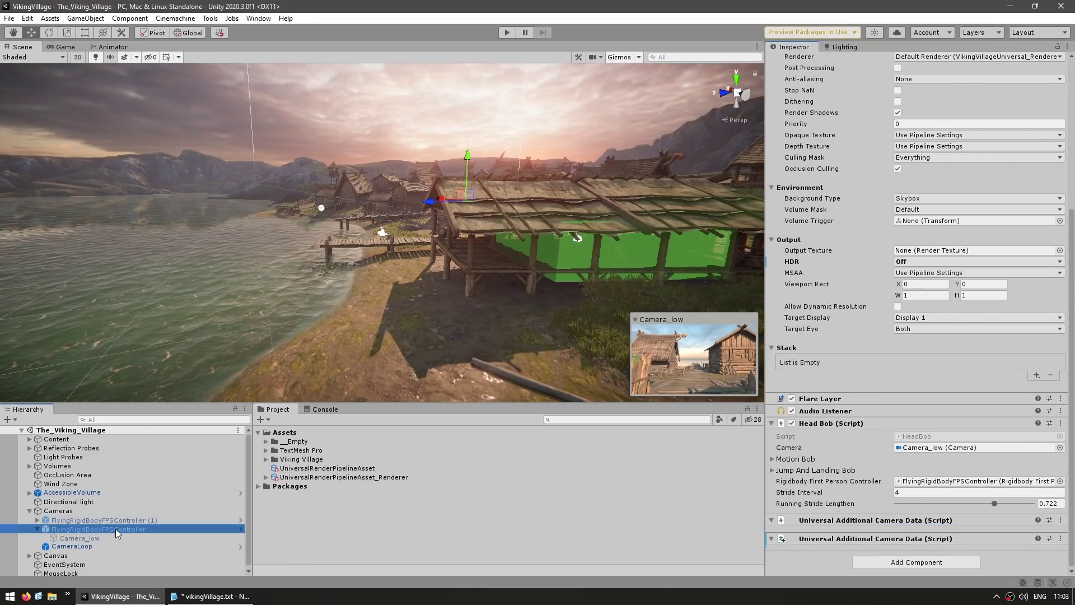
left_click(910, 88)
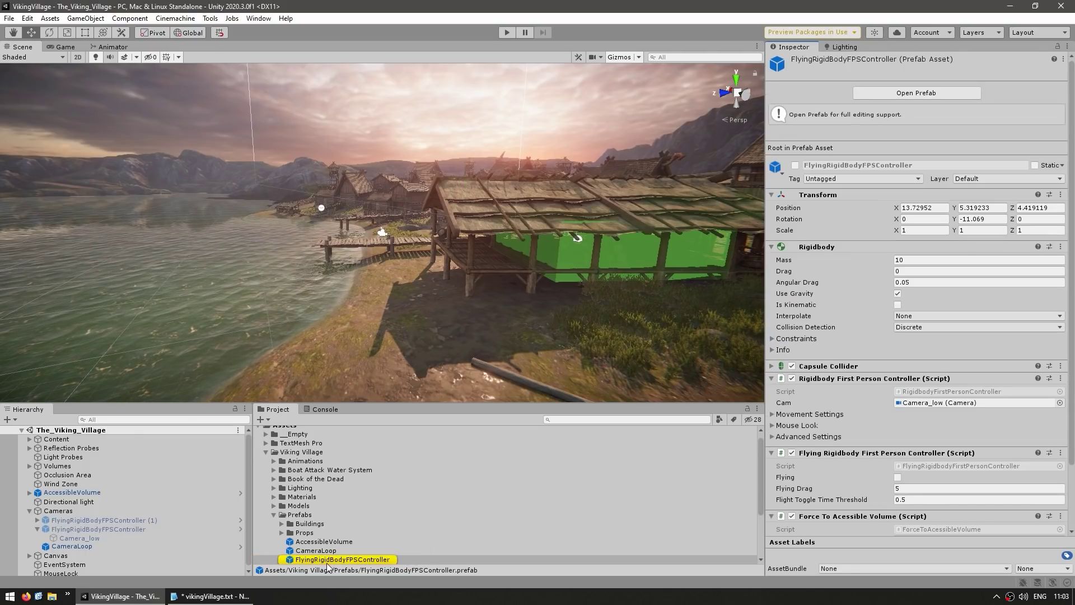
left_click(96, 519)
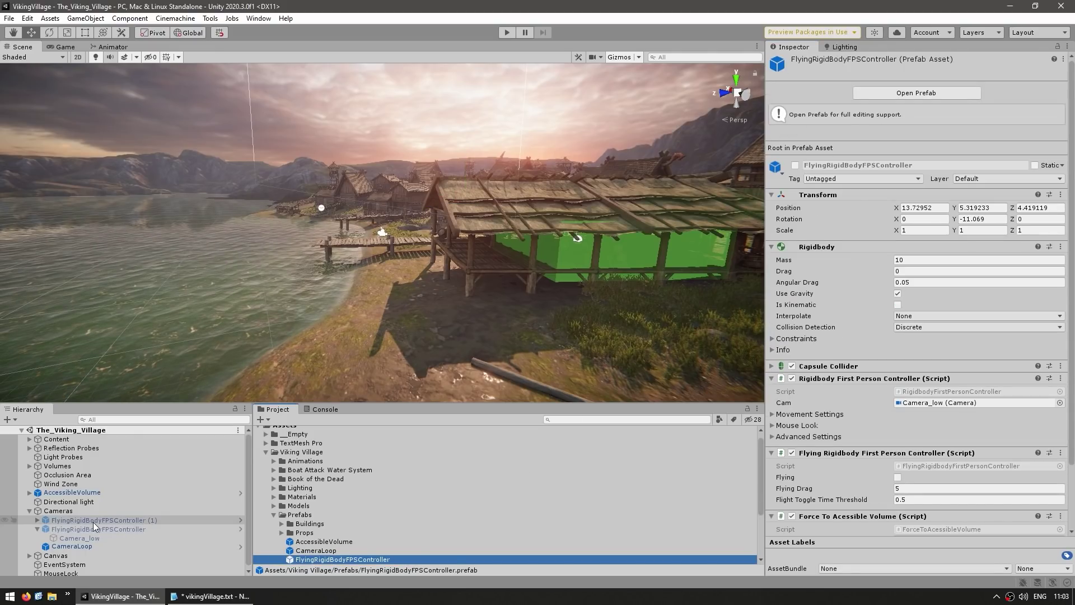
left_click(70, 538)
left_click(96, 520)
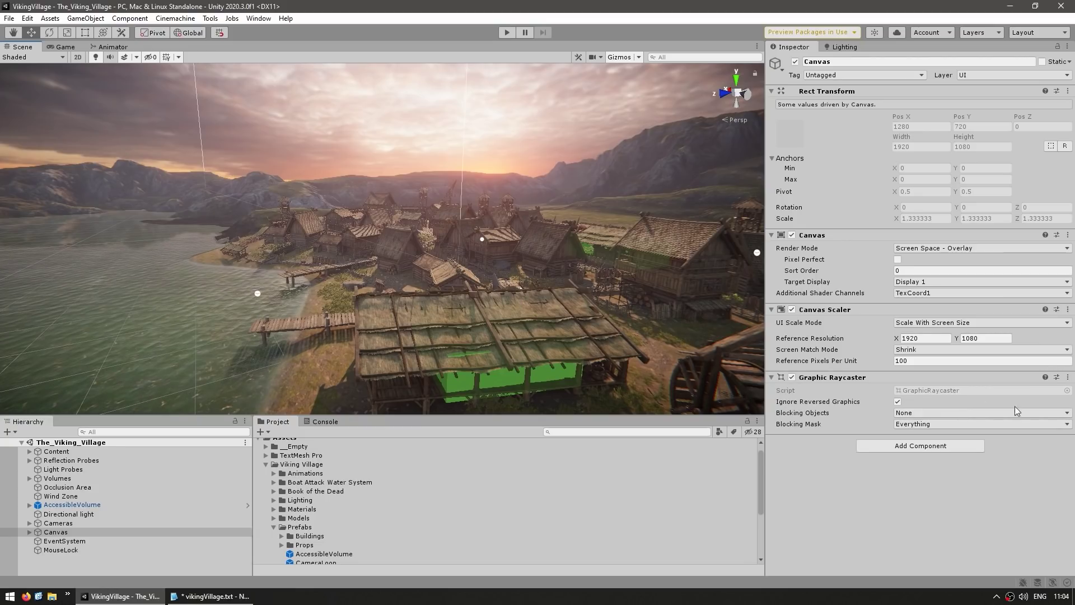
Survey the village from above, inspect the small straw-roof house and select the Content group that holds the buildings.
right_click_drag(535, 222, 367, 266)
key("d")
scroll(569, 247, "down", 4)
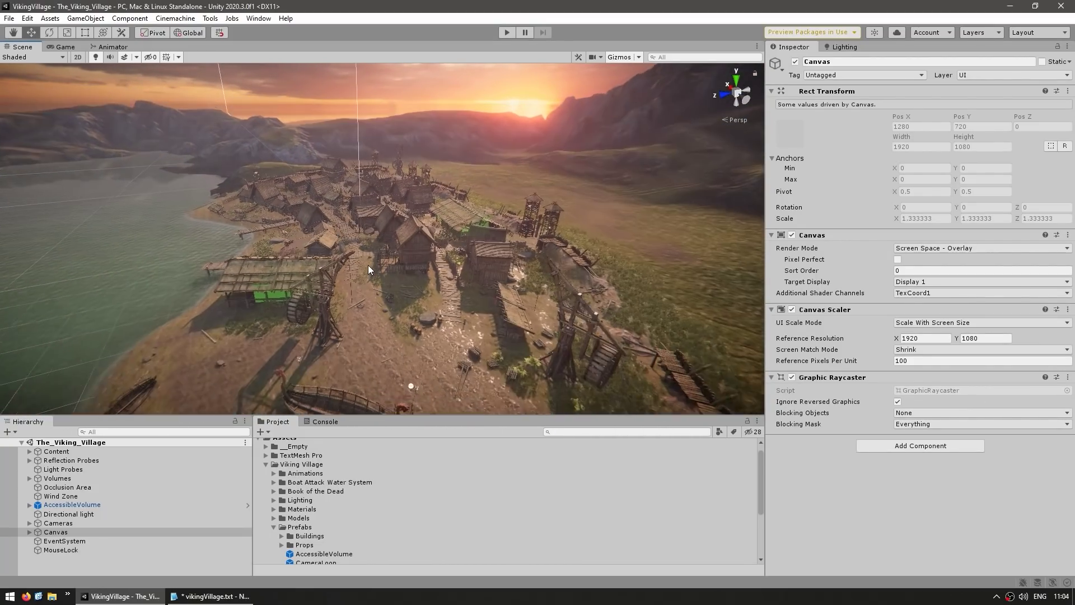
left_click_drag(368, 264, 605, 214, "alt")
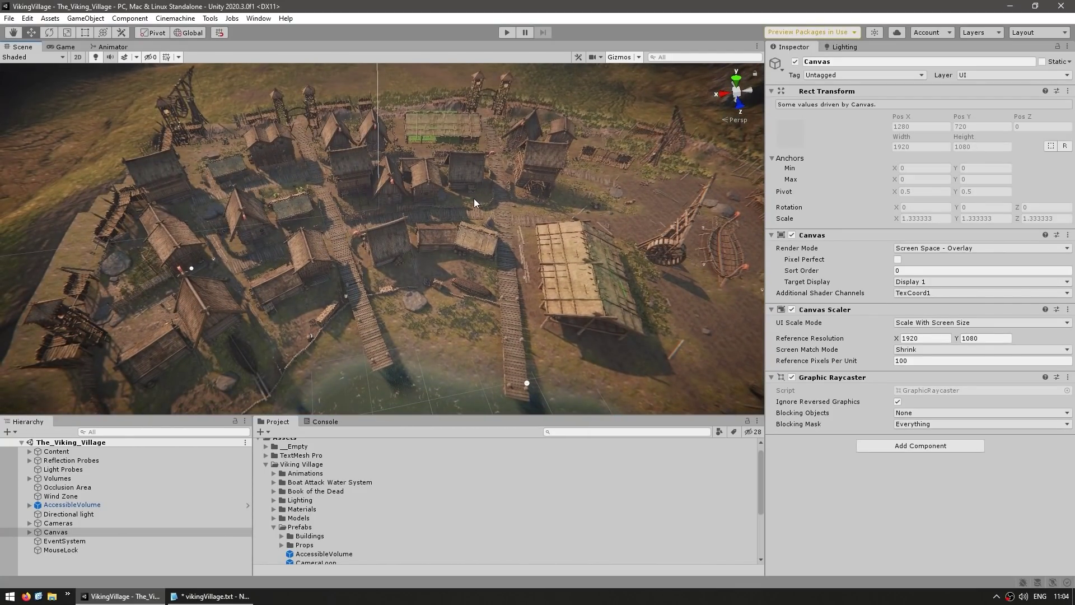
left_click(489, 238)
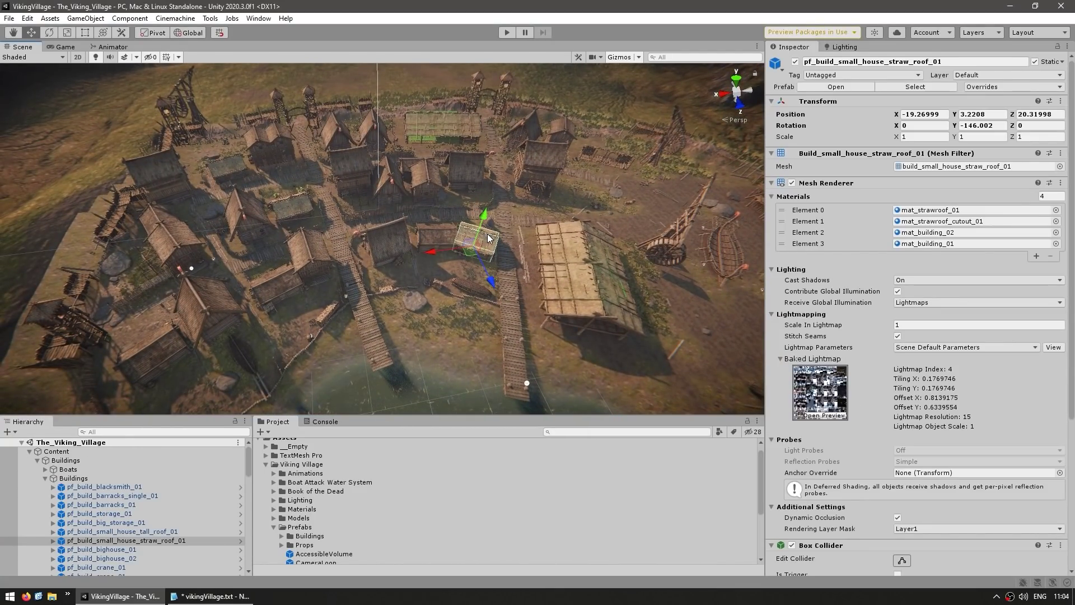
left_click(38, 452)
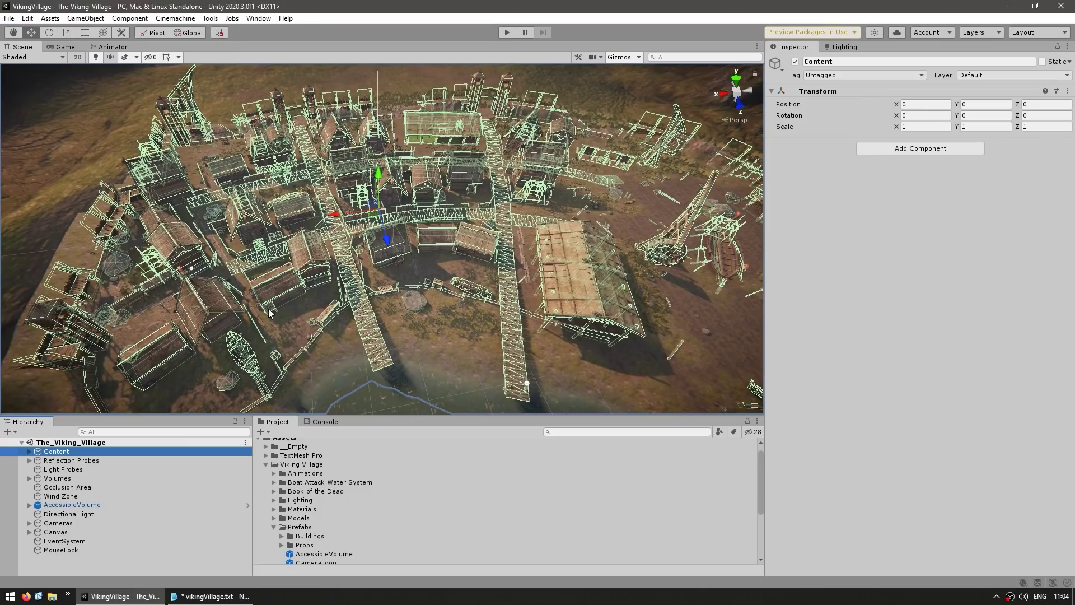
Inspect the first probe in the Reflection Probes group and look over the probes' placement around the village.
left_click(39, 461)
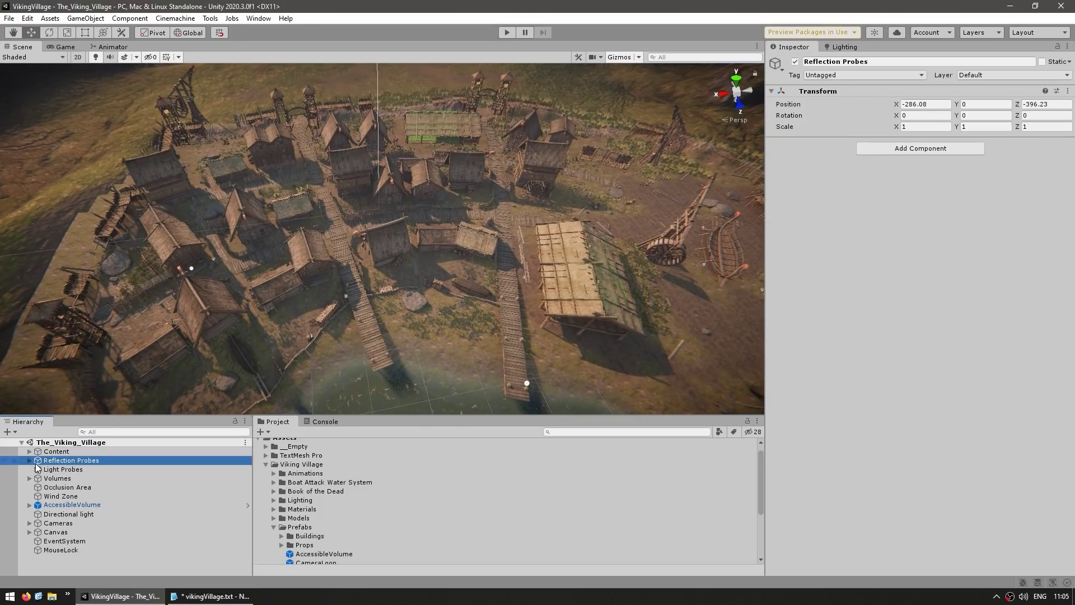
left_click(29, 460)
left_click(62, 469)
scroll(570, 292, "up", 2)
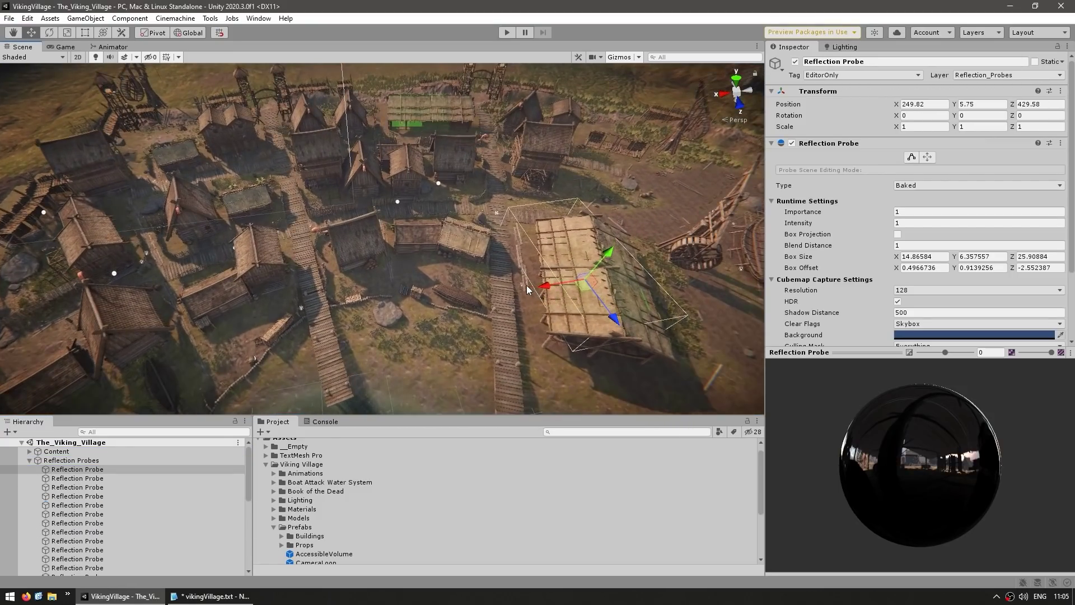
left_click_drag(526, 285, 503, 320, "alt")
scroll(485, 320, "up", 3)
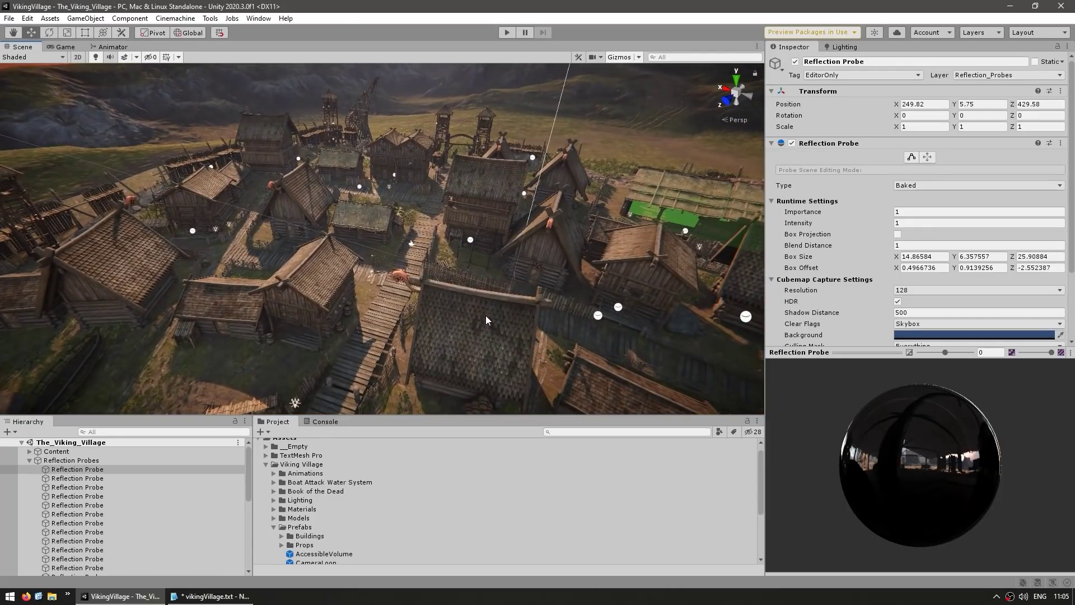
left_click(29, 460)
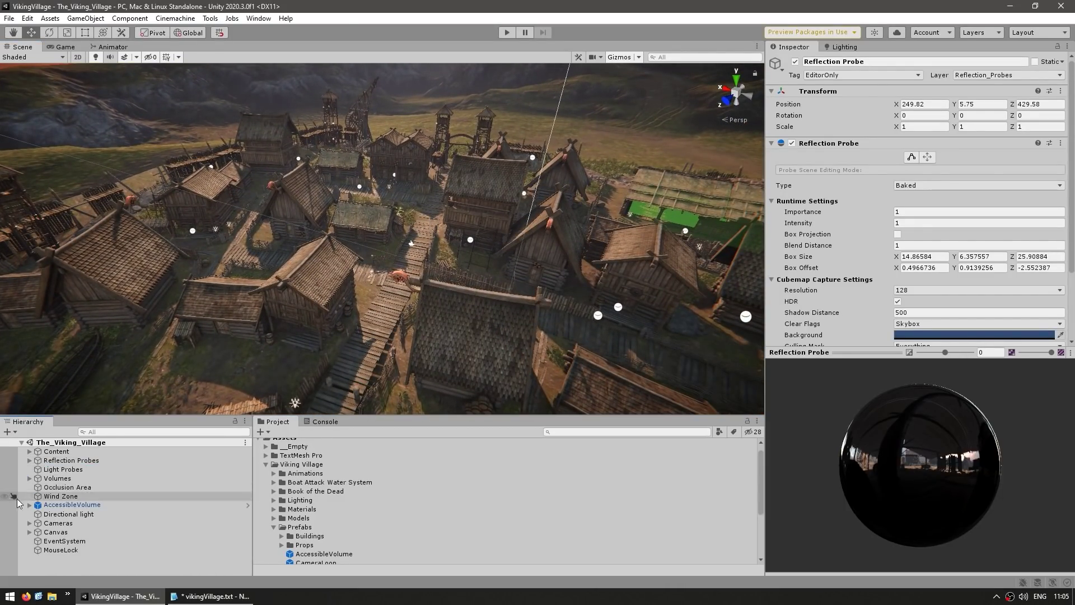
Select the Light Probes group and examine how its probes are distributed around the village from several angles.
left_click(53, 470)
middle_click_drag(412, 267, 323, 212)
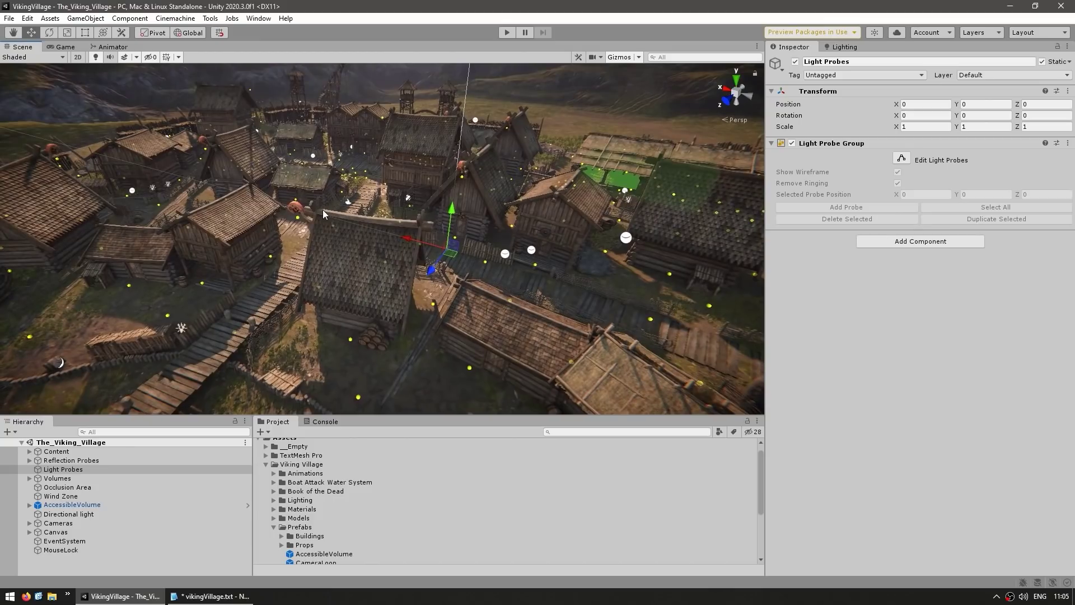
scroll(232, 279, "up", 5)
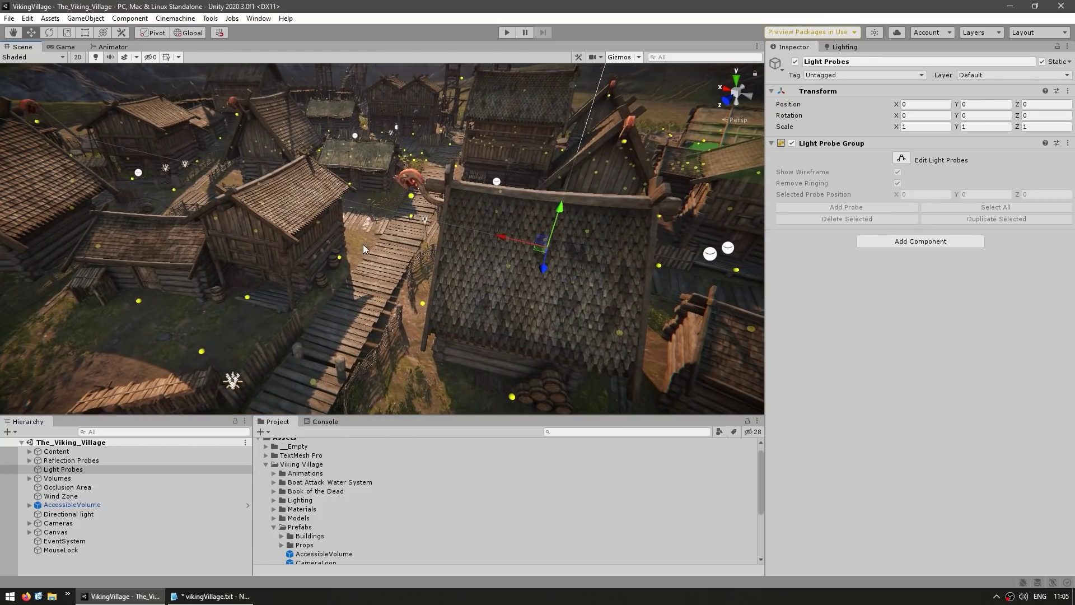
middle_click_drag(526, 300, 441, 287)
scroll(441, 288, "down", 4)
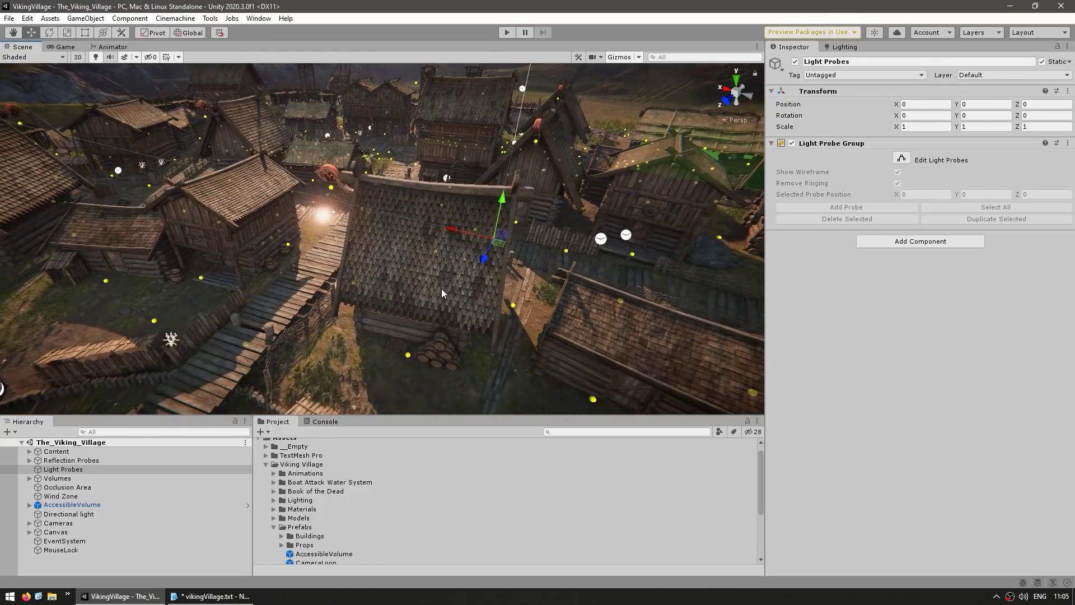
left_click_drag(561, 275, 465, 241, "alt")
middle_click_drag(465, 241, 368, 261)
scroll(368, 261, "down", 4)
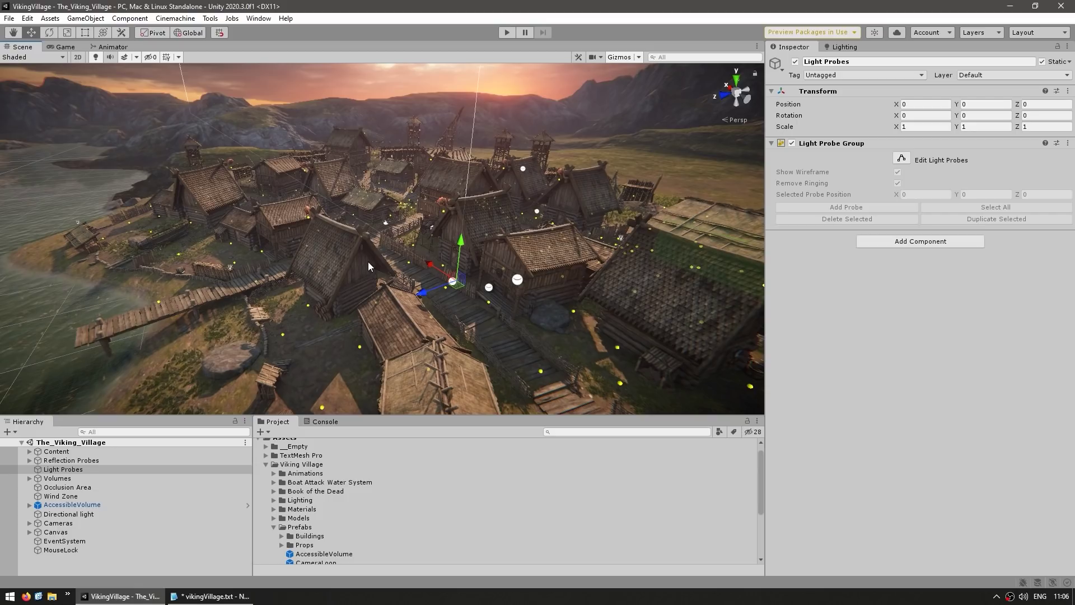
middle_click_drag(644, 331, 445, 323)
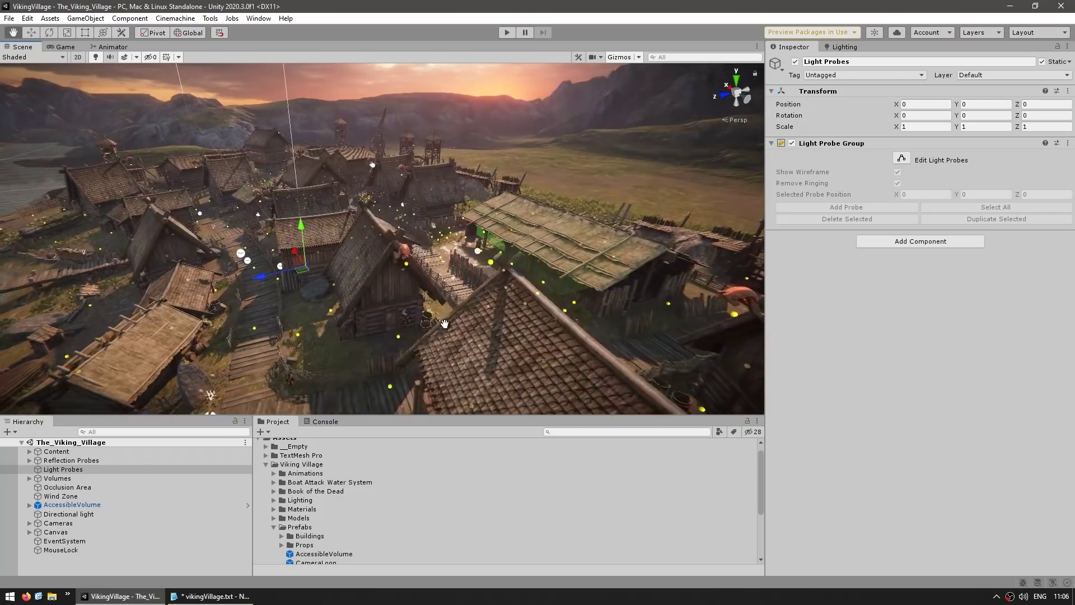
right_click_drag(444, 323, 518, 267)
middle_click_drag(644, 288, 537, 286)
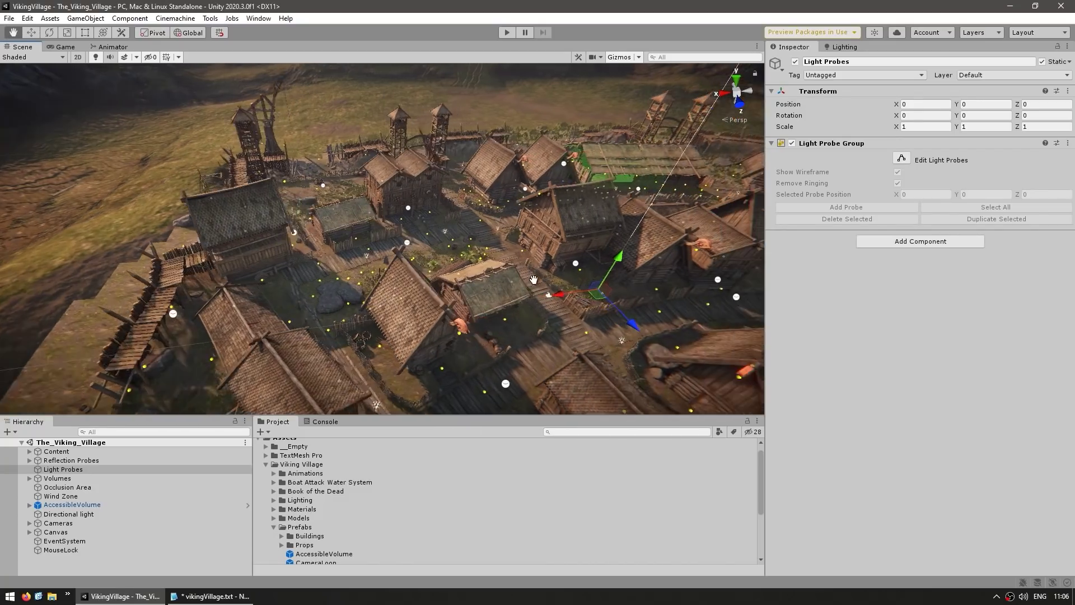
scroll(537, 285, "up", 2)
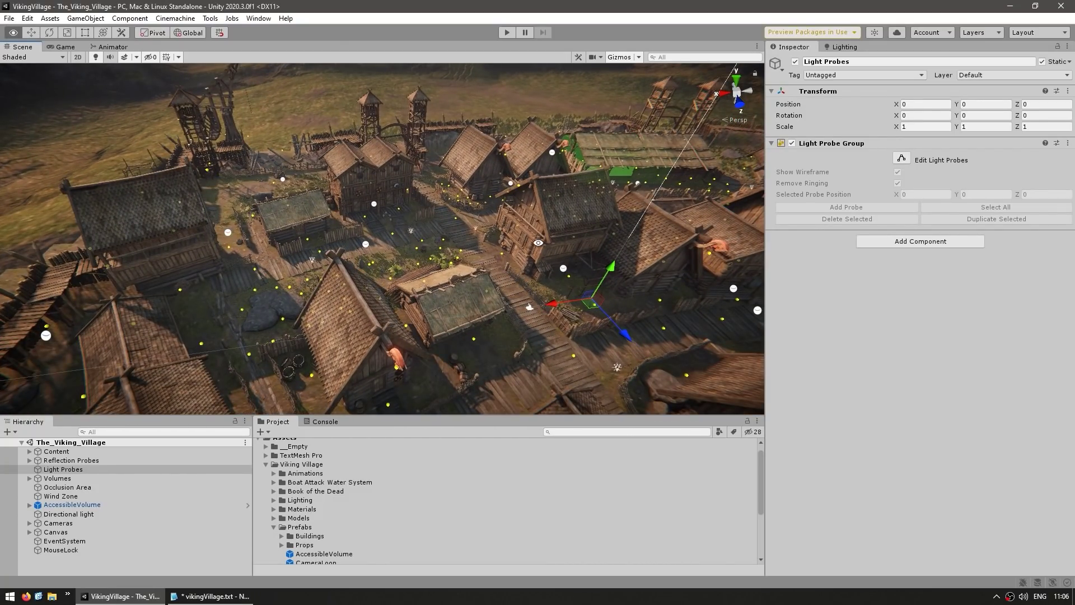
right_click_drag(538, 243, 428, 243)
Open the scene's environment lighting settings and locate the assigned skybox material in the project.
left_click(441, 172)
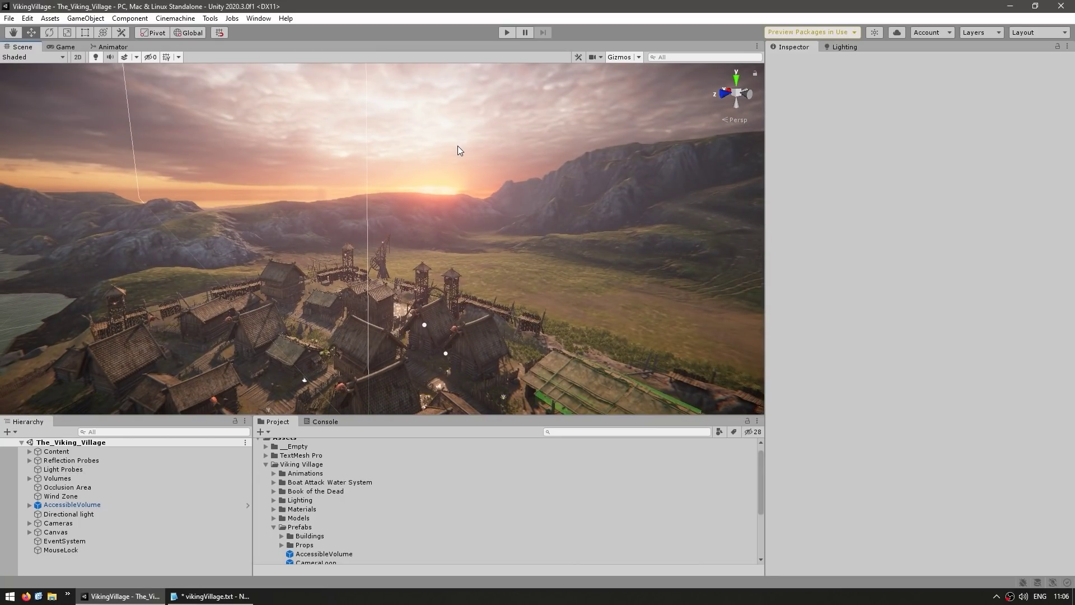
left_click(259, 18)
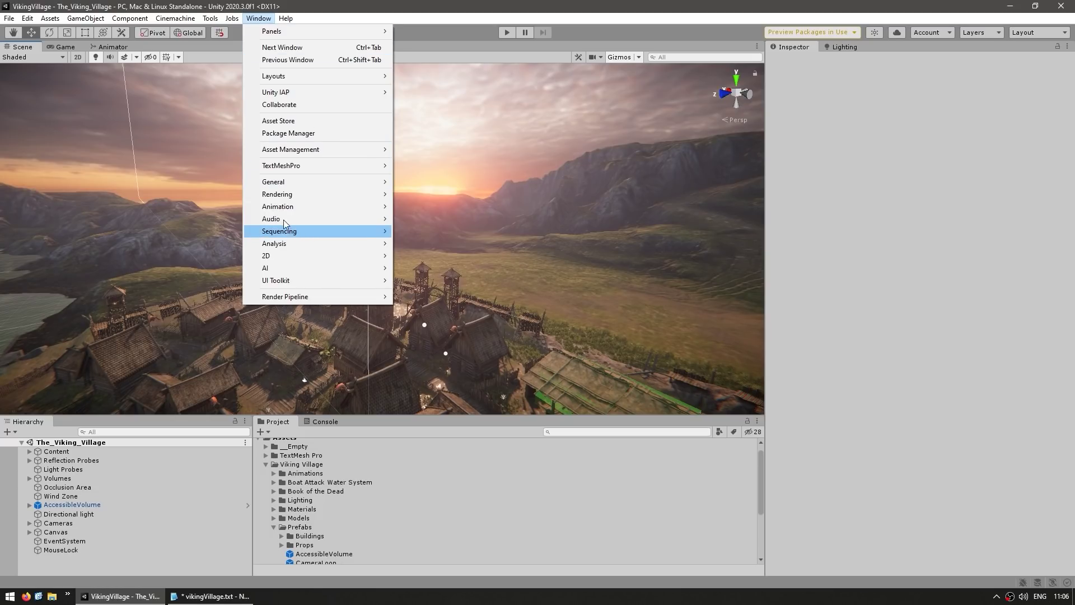
mouse_move(277, 194)
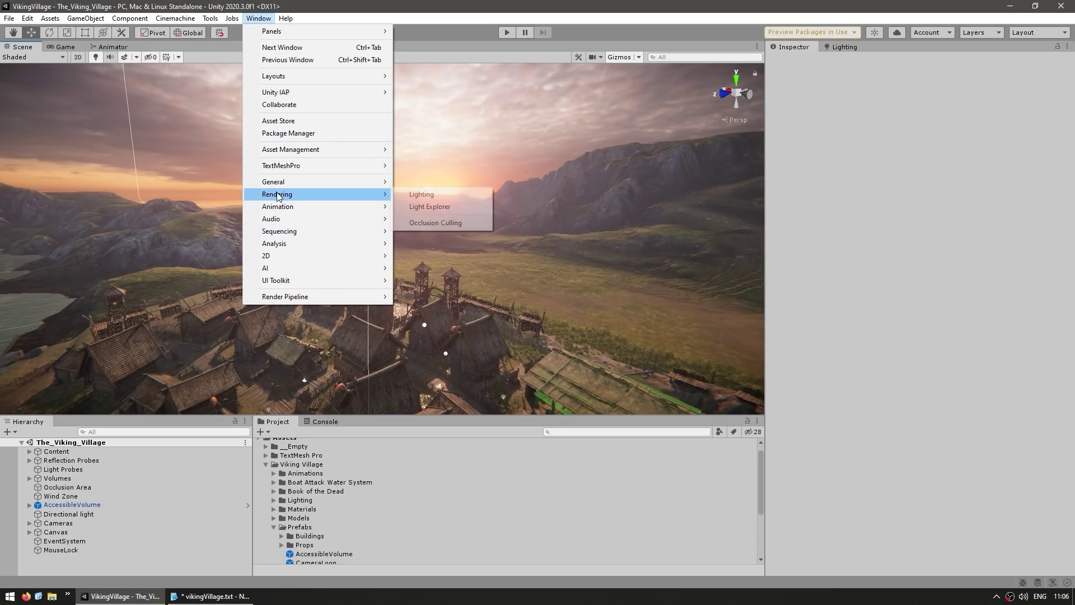
left_click(433, 196)
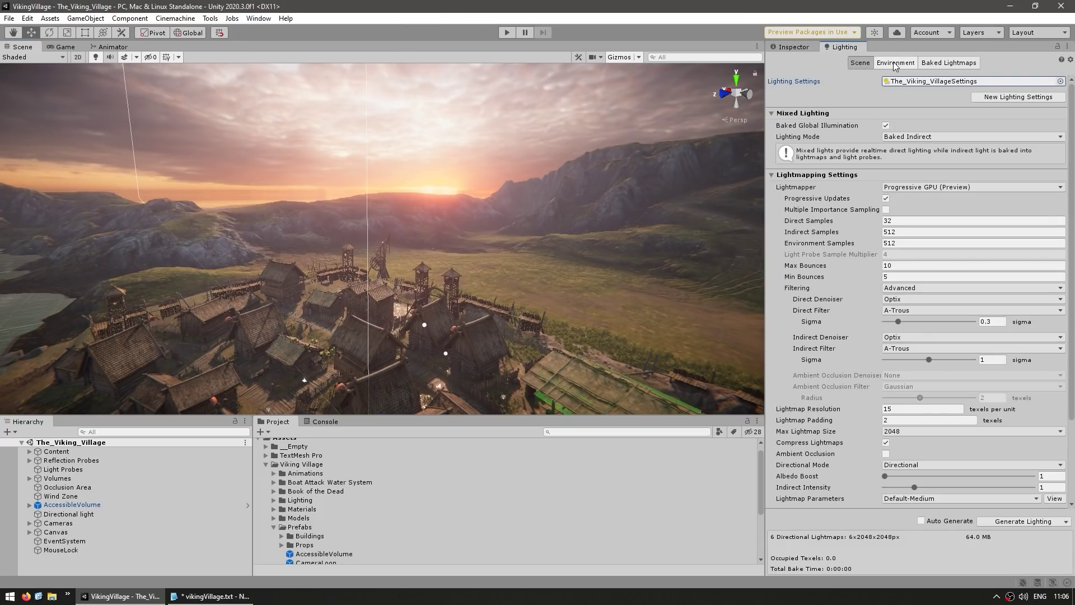
left_click(895, 63)
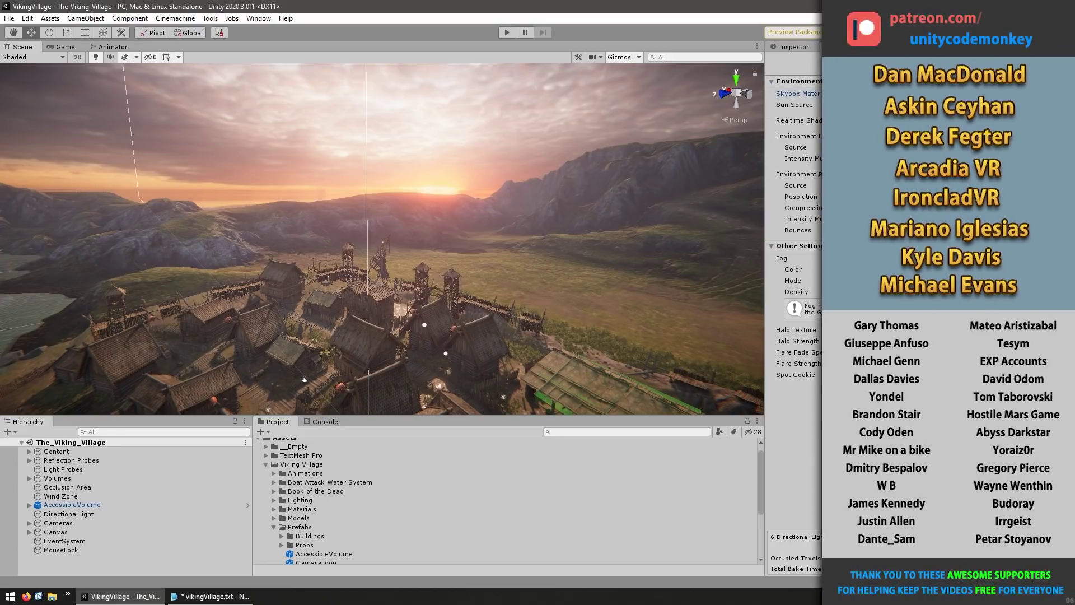
left_click(910, 93)
scroll(336, 532, "down", 2)
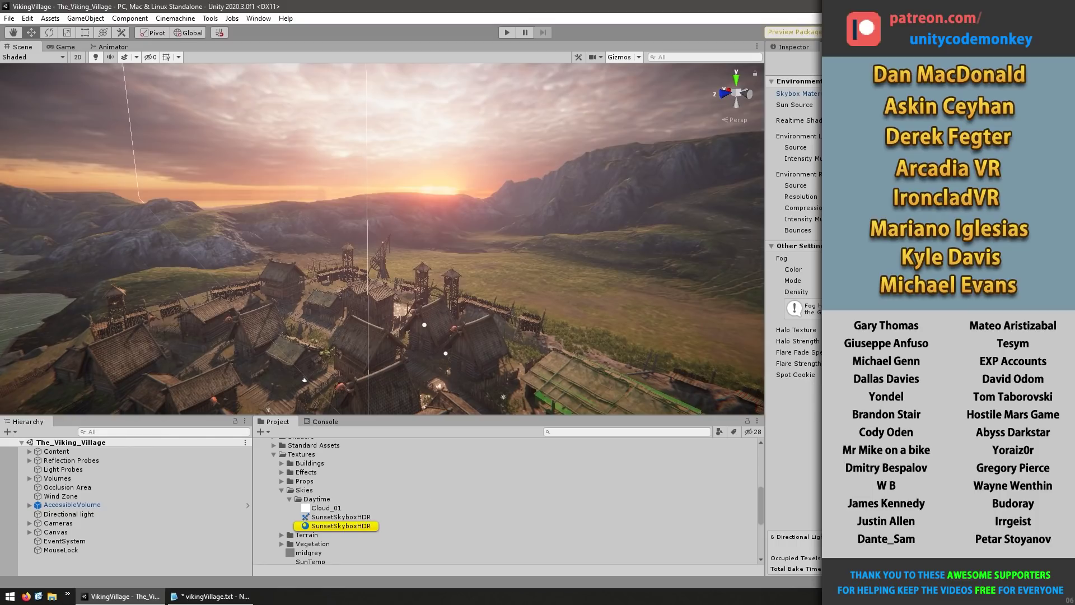
Replace the skybox material with Default-Skybox and look over the village under the new sky.
key("Delete")
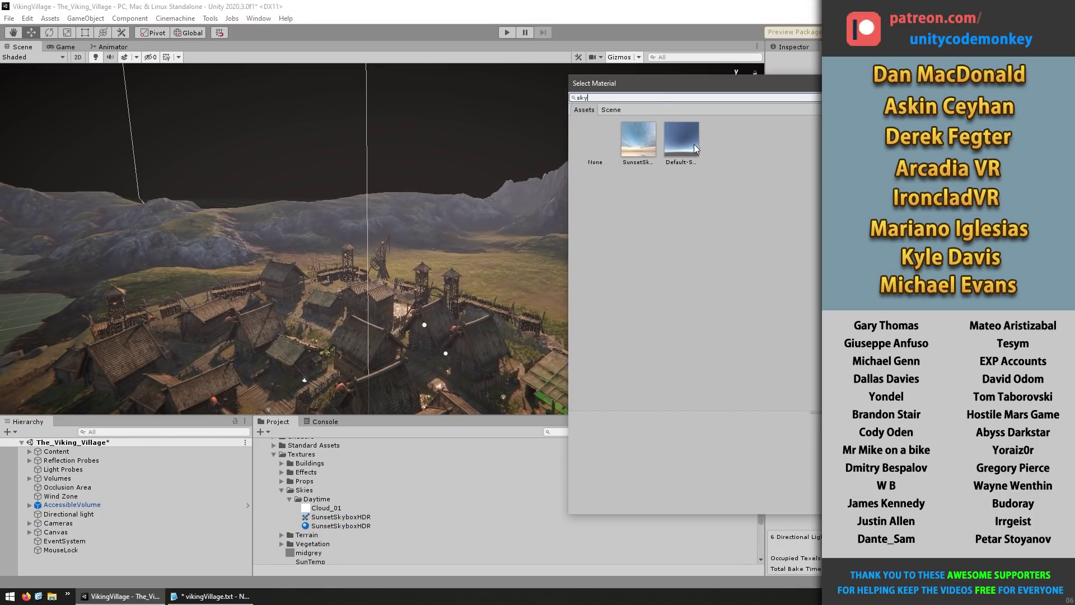
left_click(692, 148)
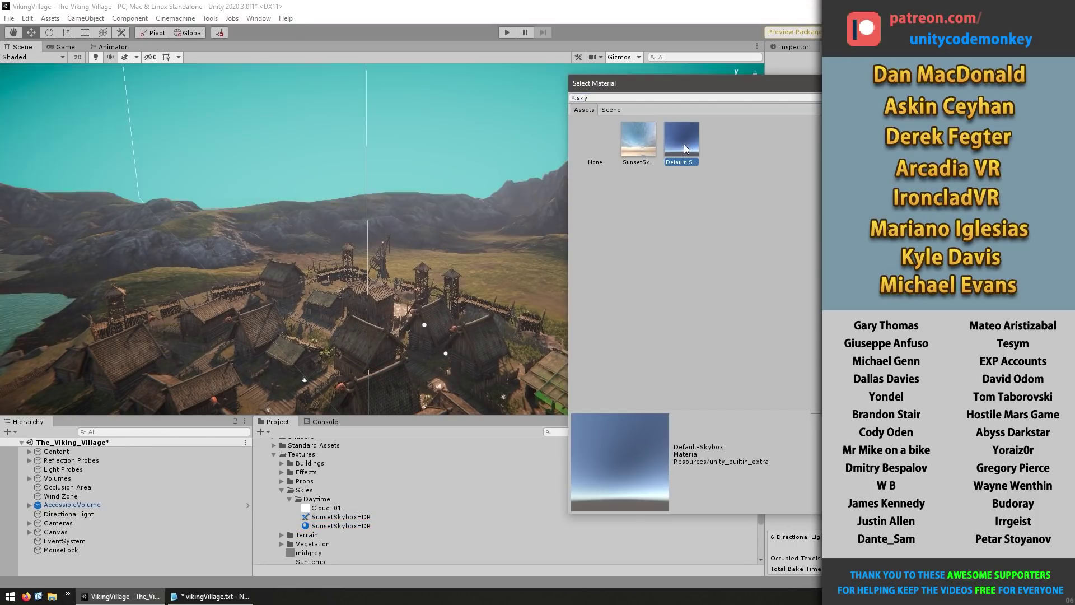
right_click_drag(426, 211, 574, 227)
Find the skybox materials with the search "sky" and assign SunsetSkyboxHDR as the skybox again.
left_click(1067, 94)
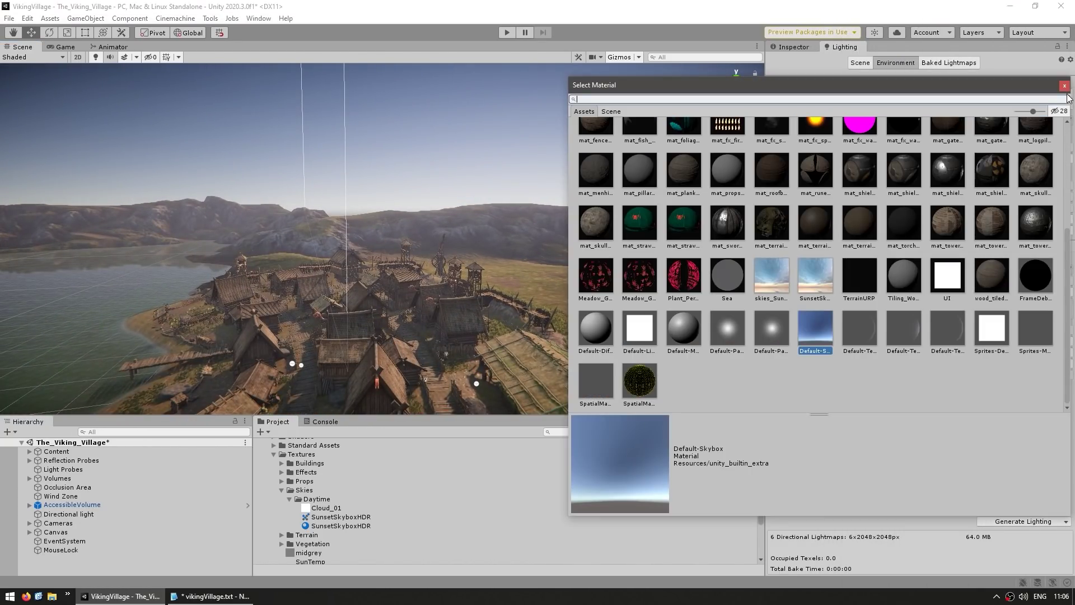
type("skyu")
key("BackSpace")
left_click(640, 143)
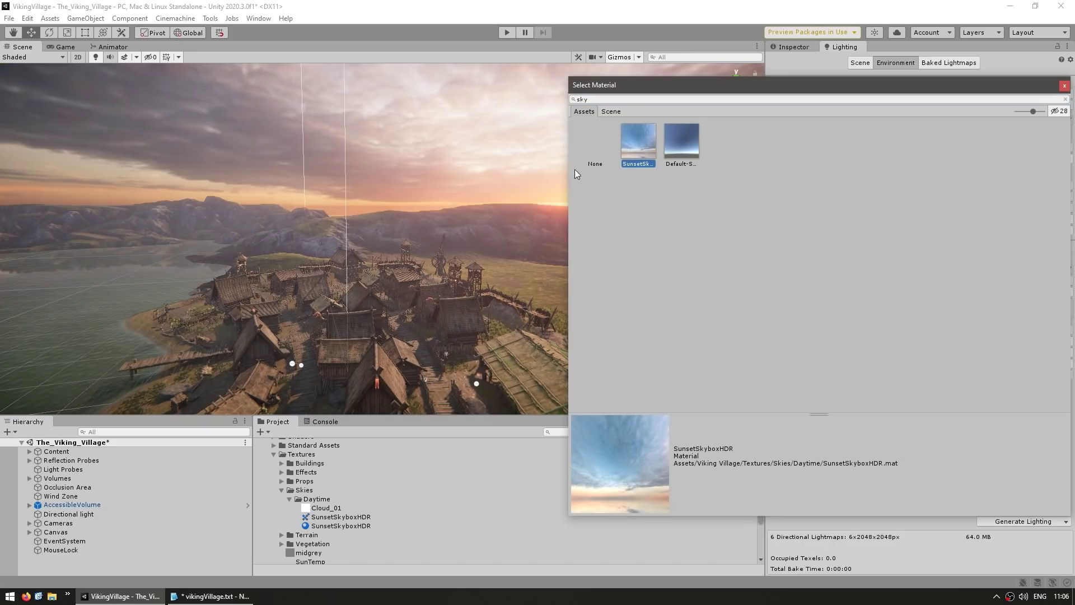
mouse_move(509, 171)
middle_mouse_down()
mouse_move(486, 206)
mouse_move(517, 178)
mouse_move(508, 183)
middle_mouse_up()
Locate the SunsetSkyboxHDR material and its HDR texture in the Daytime skies folder.
left_click(401, 499)
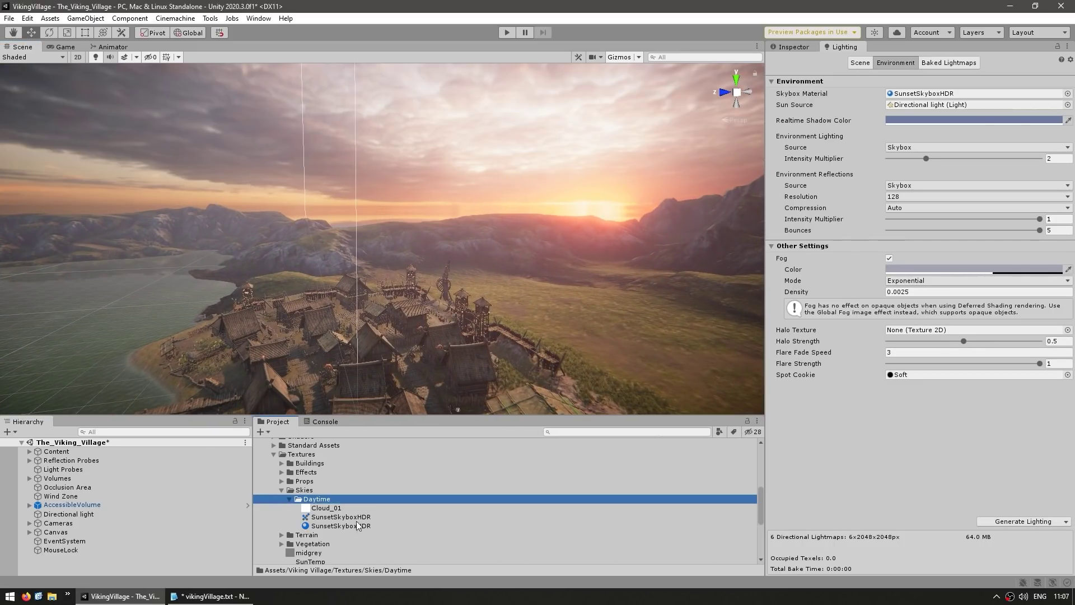
left_click(339, 526)
left_click(340, 517)
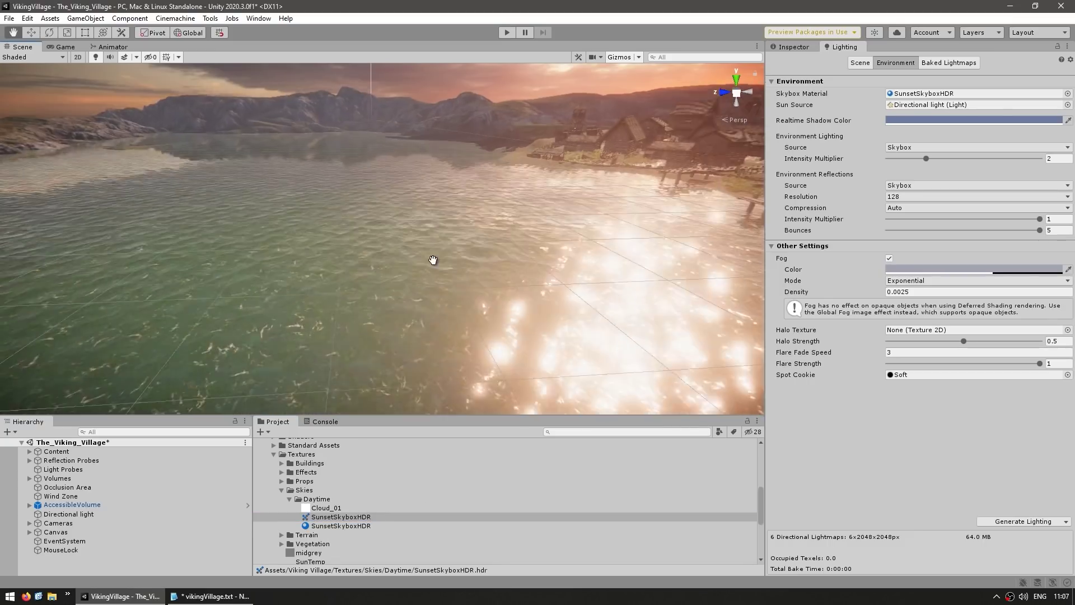
Examine the sea surface near the docks, select the Water object under Content and frame it in the view.
mouse_move(433, 262)
middle_mouse_down()
mouse_move(408, 271)
mouse_move(428, 252)
mouse_move(441, 267)
middle_mouse_up()
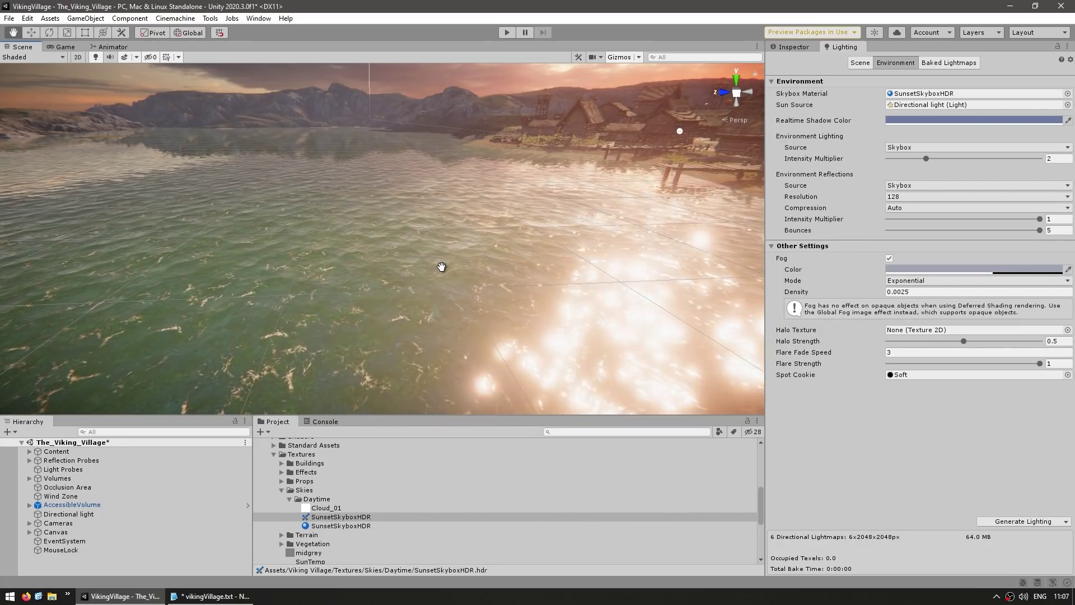
mouse_move(441, 266)
middle_mouse_down()
mouse_move(412, 269)
mouse_move(432, 267)
middle_mouse_up()
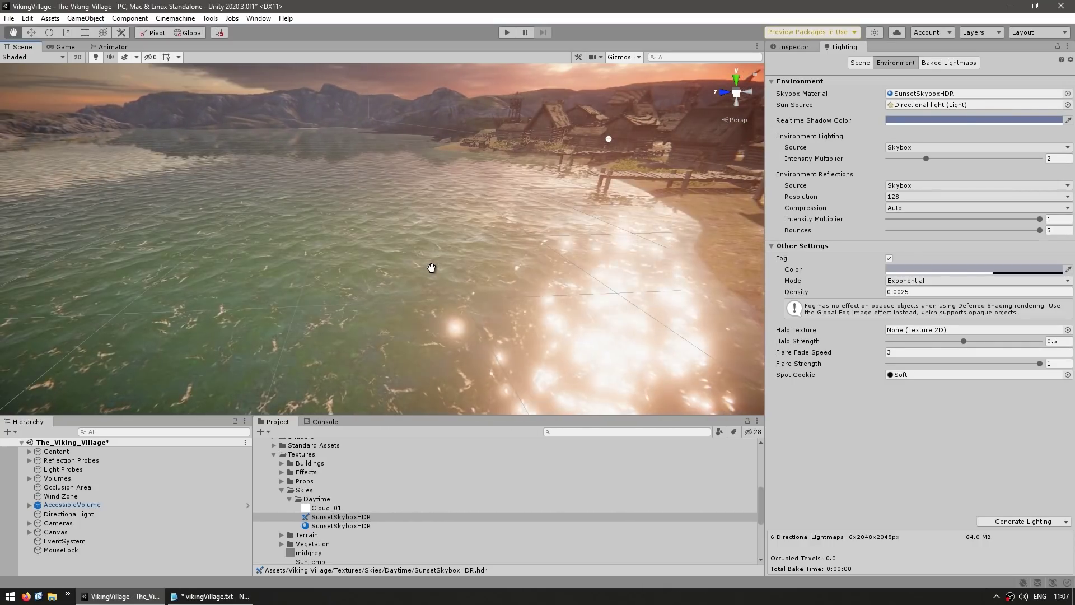
left_click(386, 261)
scroll(128, 504, "down", 4)
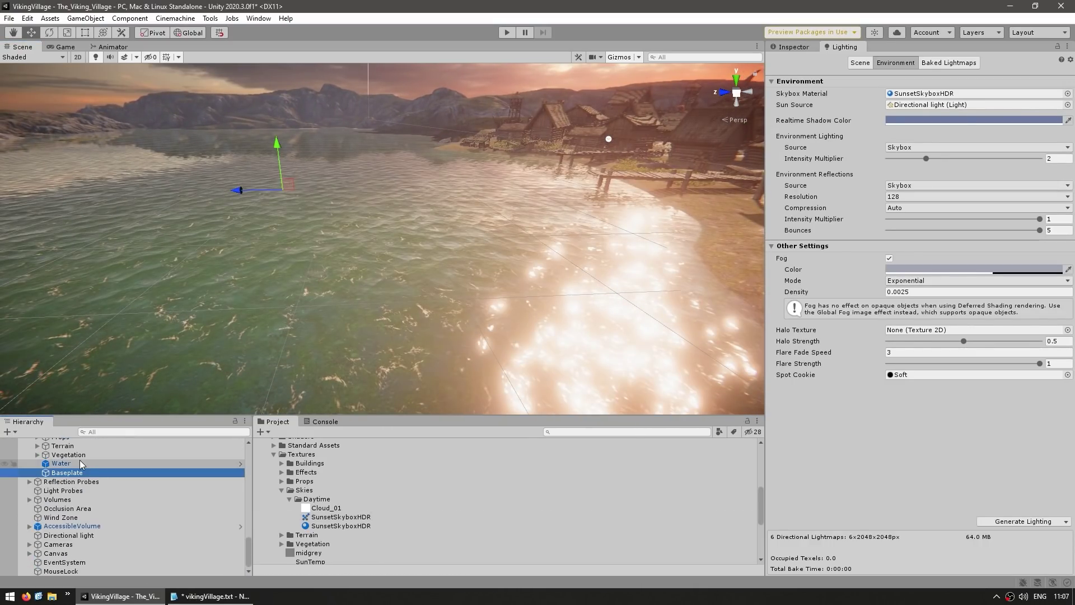
left_click(56, 464)
key("f")
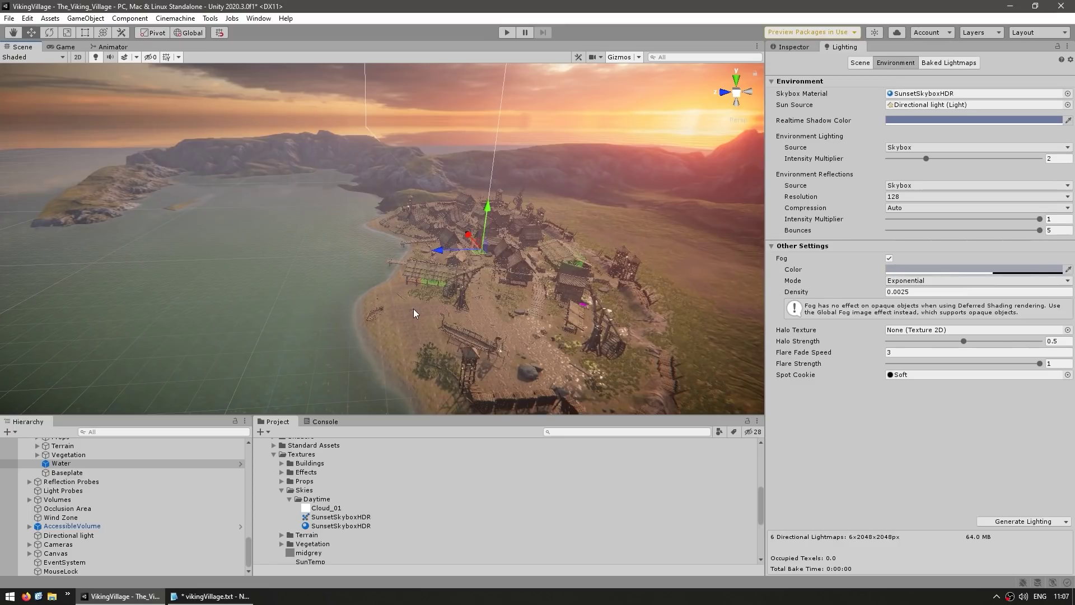
Try raising the Water object vertically to flood the village and look over the shoreline.
scroll(490, 297, "up", 4)
mouse_move(490, 298)
middle_mouse_down()
mouse_move(473, 284)
mouse_move(482, 290)
middle_mouse_up()
left_click_drag(537, 225, 546, 197)
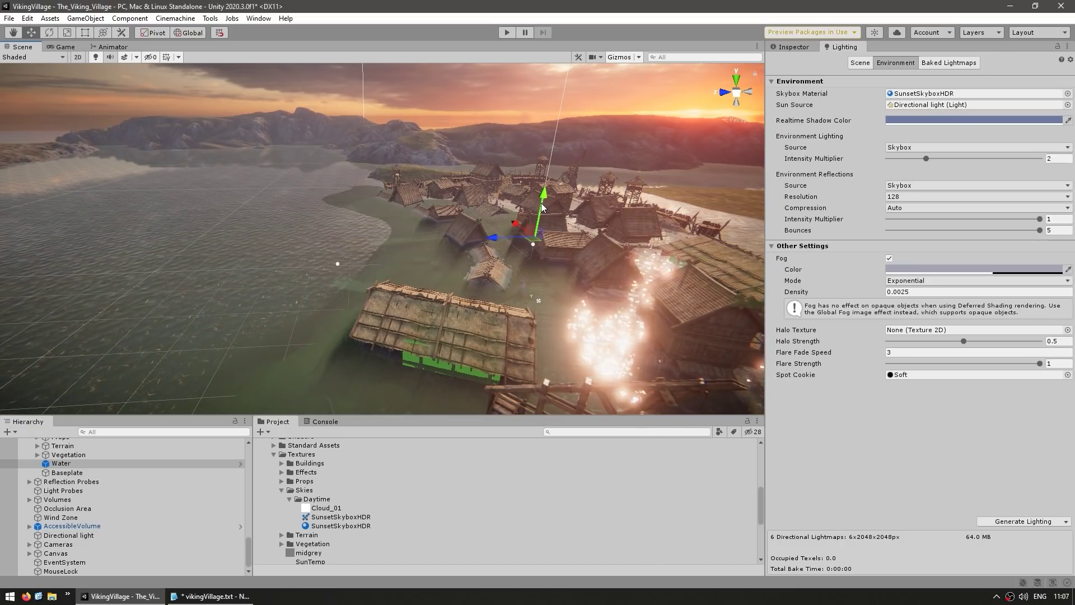
middle_click_drag(546, 197, 430, 247)
mouse_move(429, 247)
left_mouse_down("alt")
mouse_move(478, 255)
mouse_move(425, 248)
mouse_move(419, 257)
left_mouse_up("alt")
scroll(425, 248, "up", 3)
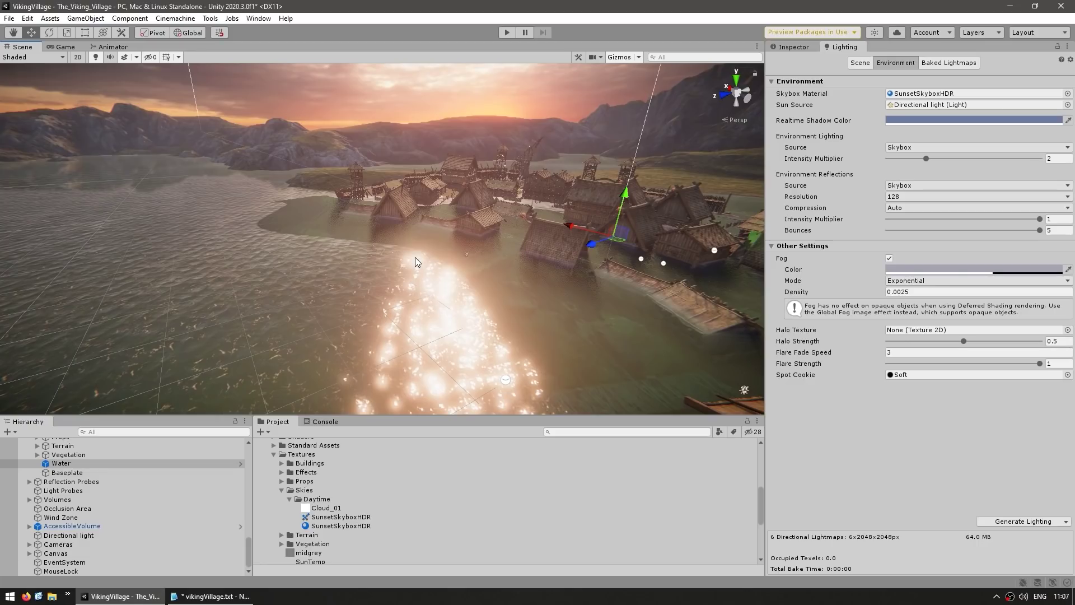
middle_click_drag(455, 255, 492, 277)
scroll(494, 279, "down", 3)
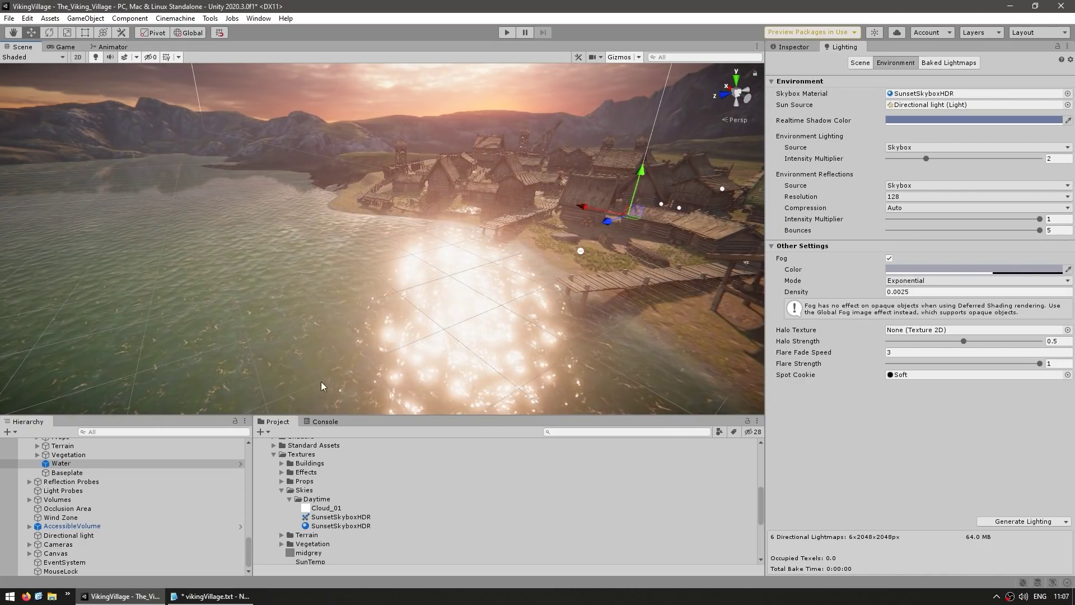
Inspect the Water object's script settings for reflections, foam and waves, and look around the village.
left_click(808, 49)
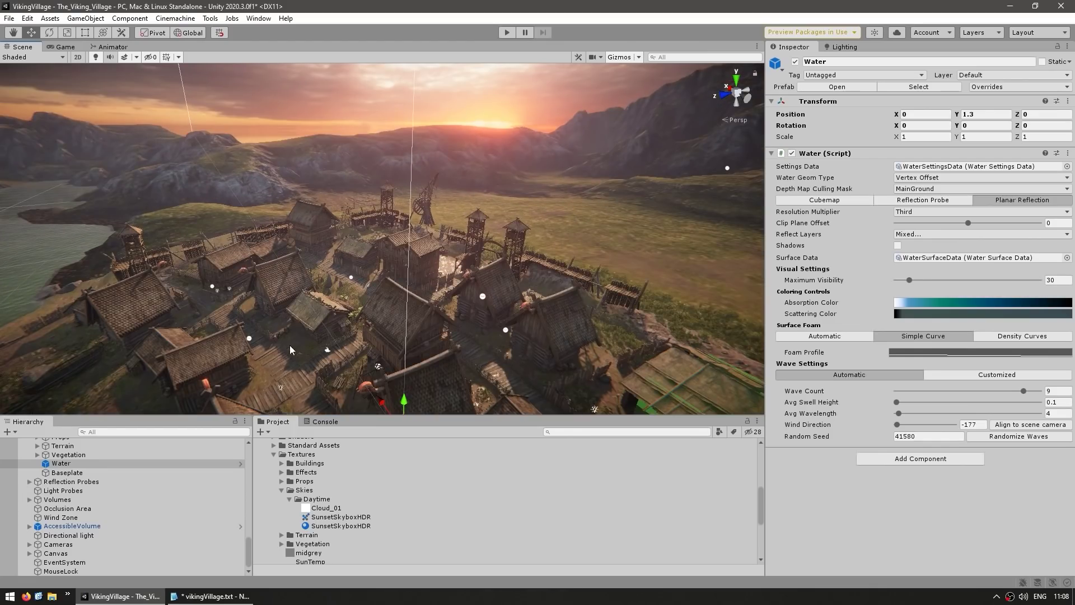
right_click_drag(336, 314, 339, 318)
middle_click_drag(339, 317, 386, 321)
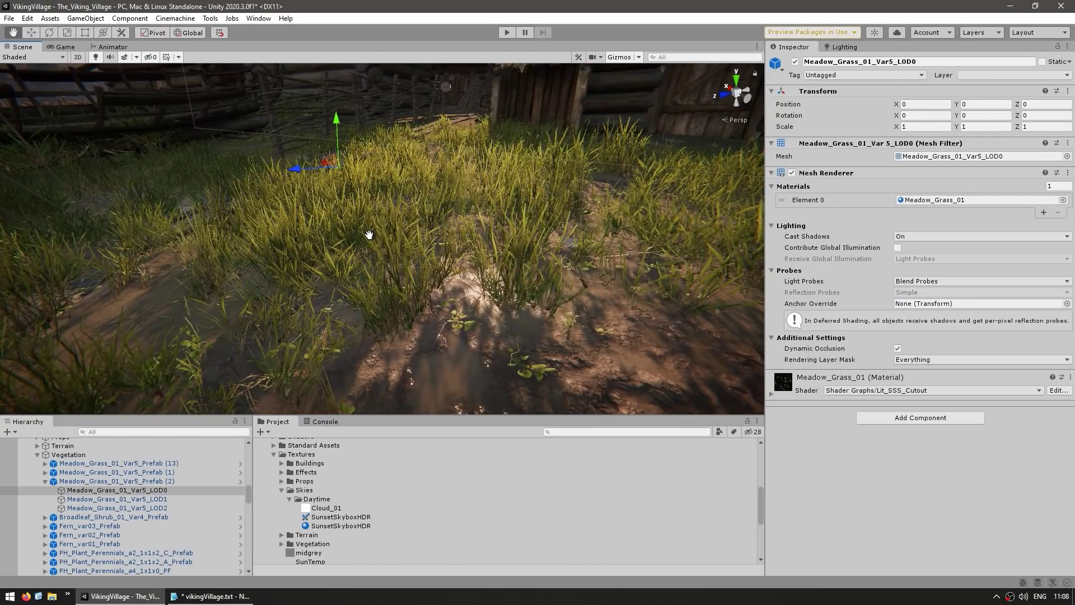
Look over the meadow grass patch and expand the Meadow_Grass_01 material properties of Meadow_Grass_01_Var5_LOD0.
left_click_drag(369, 234, 356, 258)
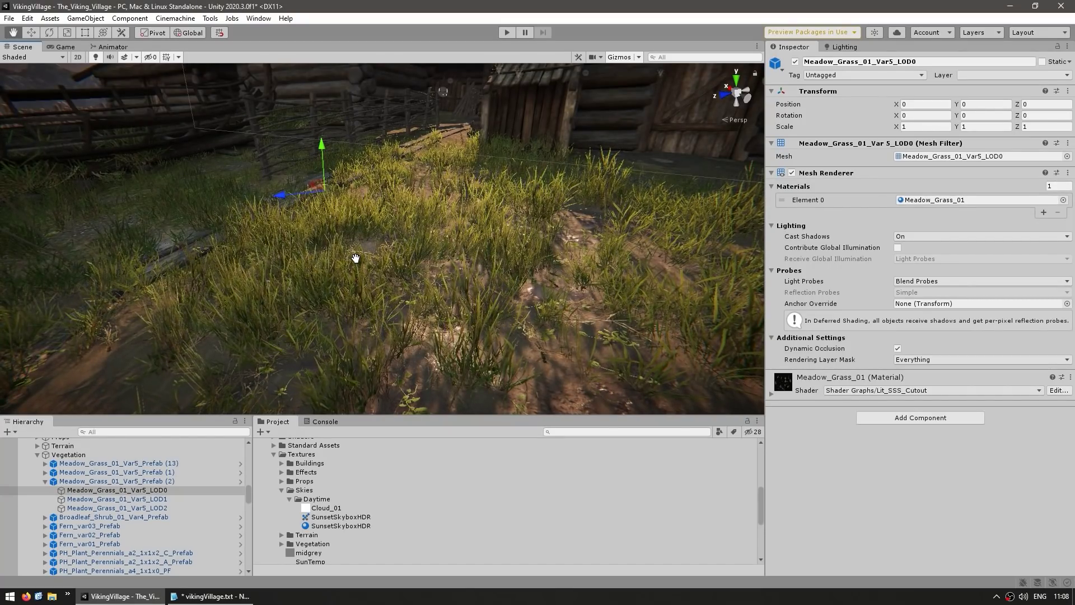
key("w")
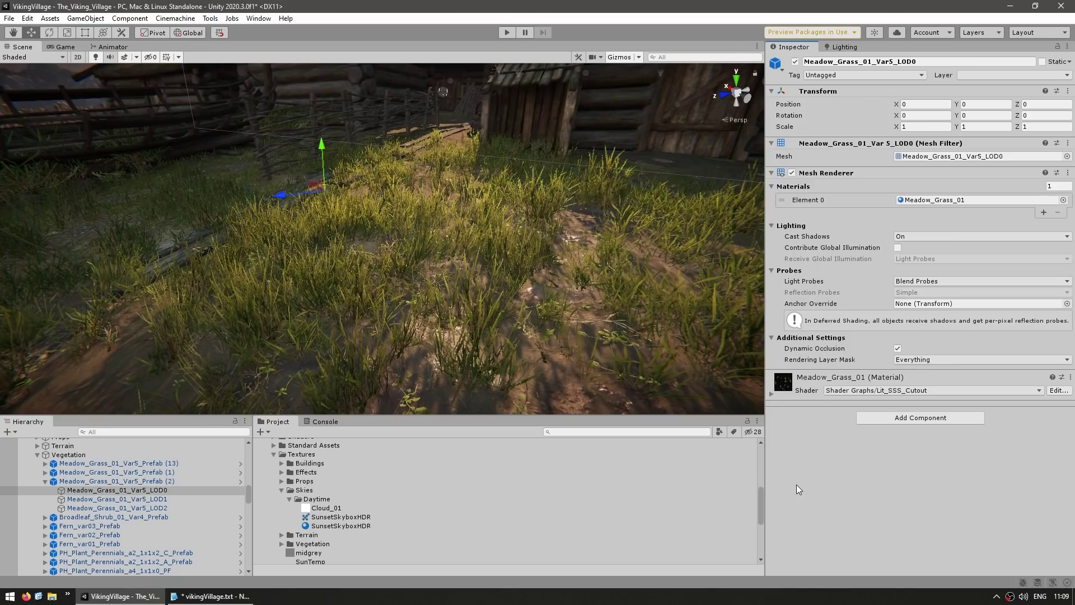
left_click(830, 383)
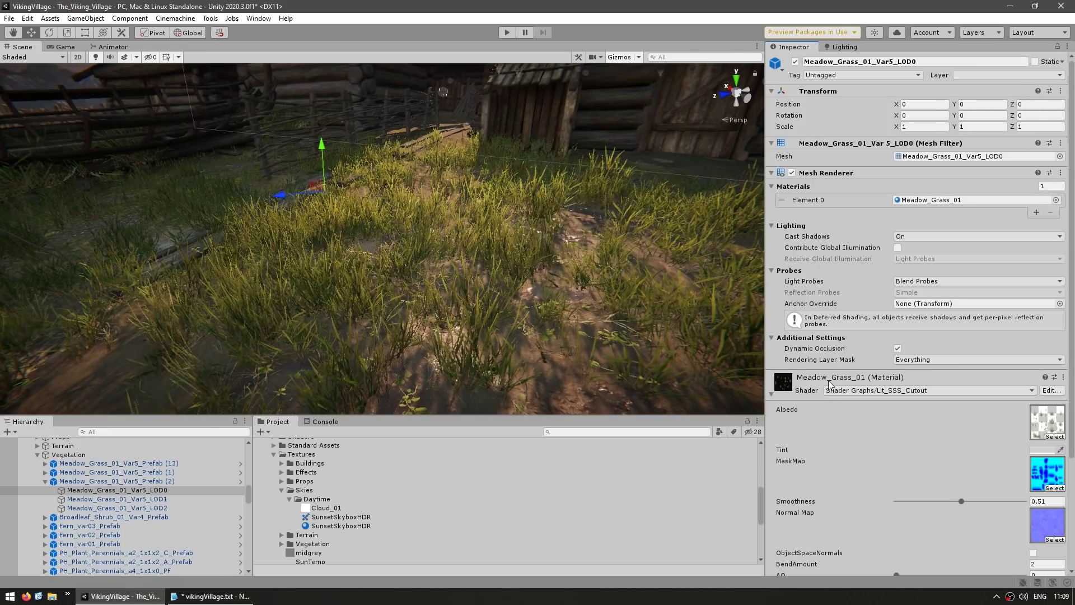
scroll(844, 394, "down", 3)
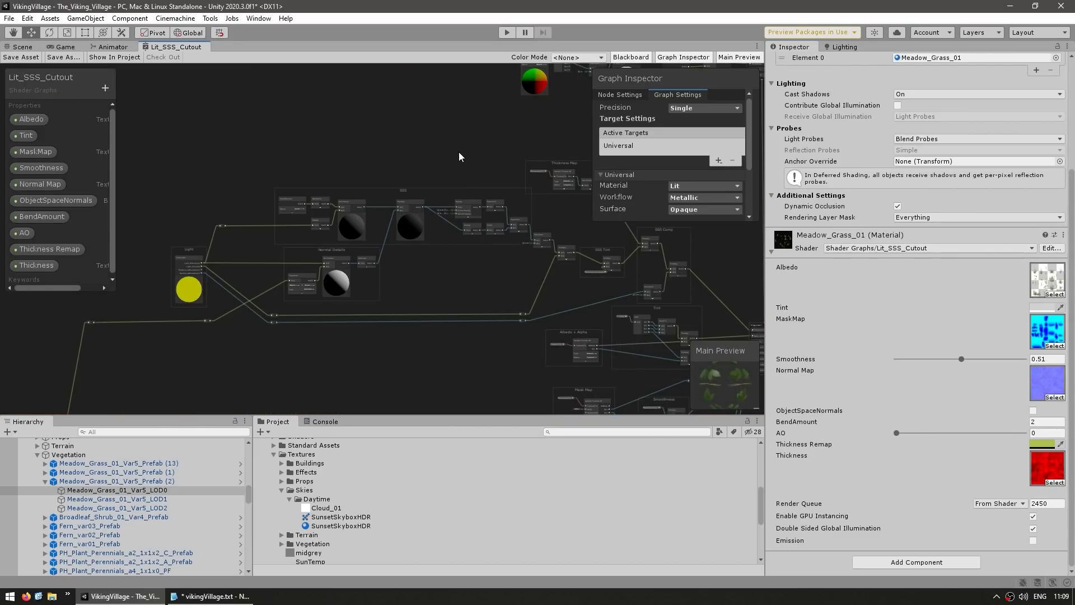
Maximize the Lit_SSS_Cutout shader graph and examine its Wind Direction and Strength node group.
middle_click_drag(459, 153, 411, 149)
key("shift+space")
middle_click_drag(344, 123, 448, 446)
scroll(523, 286, "up", 6)
scroll(505, 274, "up", 2)
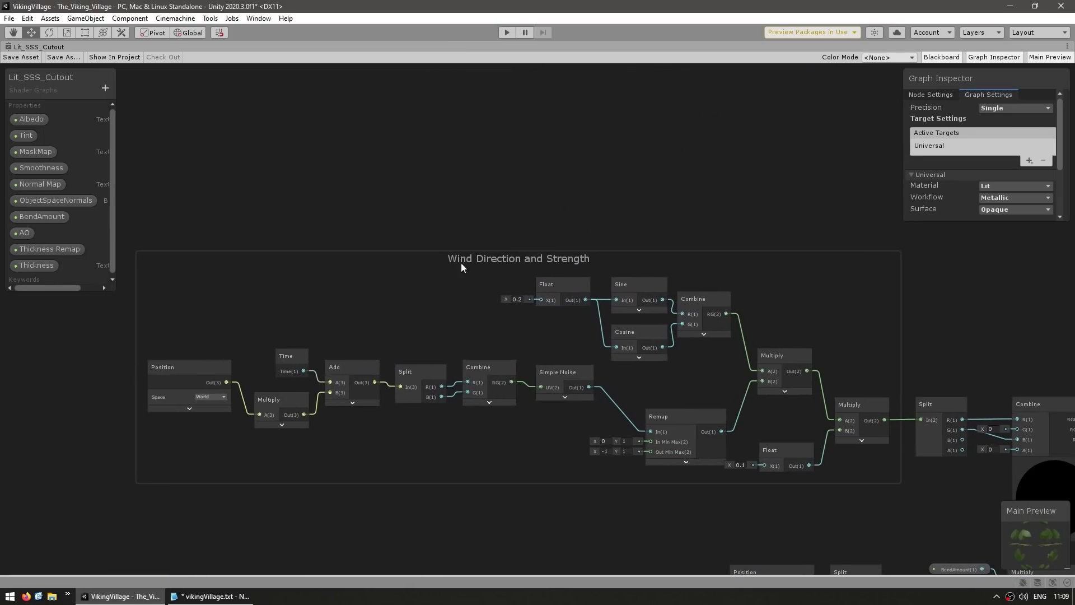
middle_click_drag(620, 355, 591, 326)
left_click(575, 178)
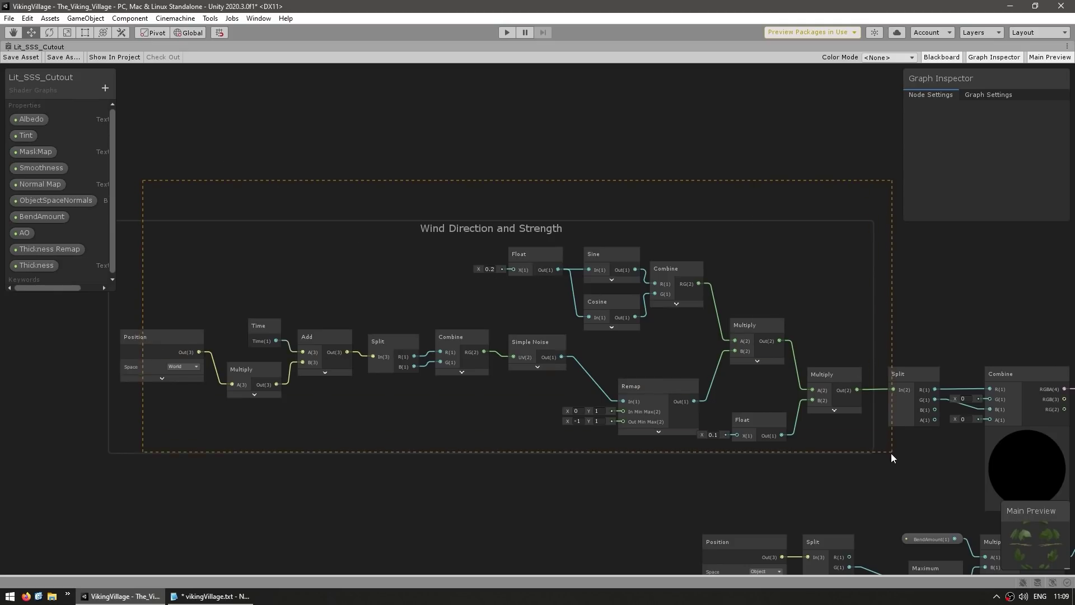
left_click_drag(892, 458, 893, 457)
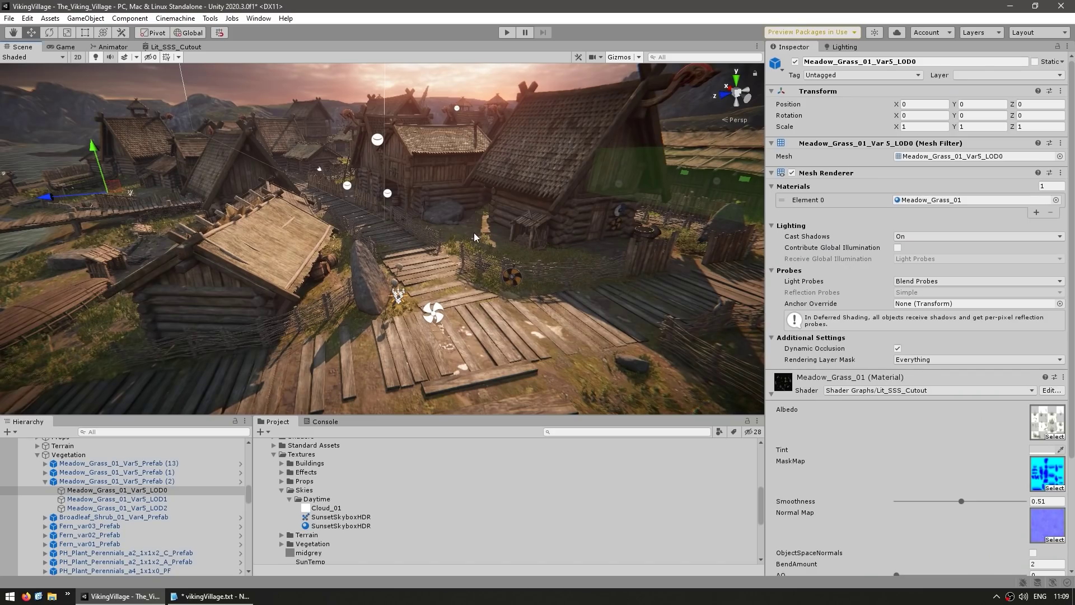
Select the Wind Zone on the boardwalk and examine its mode, turbulence and pulse settings.
scroll(436, 298, "up", 5)
left_click(424, 324)
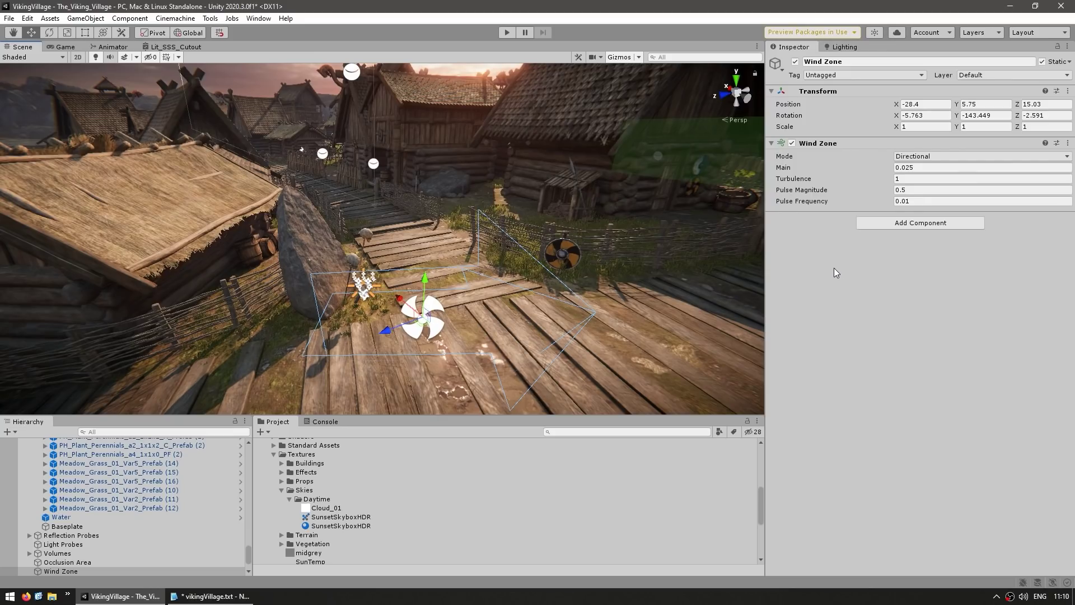
left_click(168, 571)
scroll(175, 478, "down", 3)
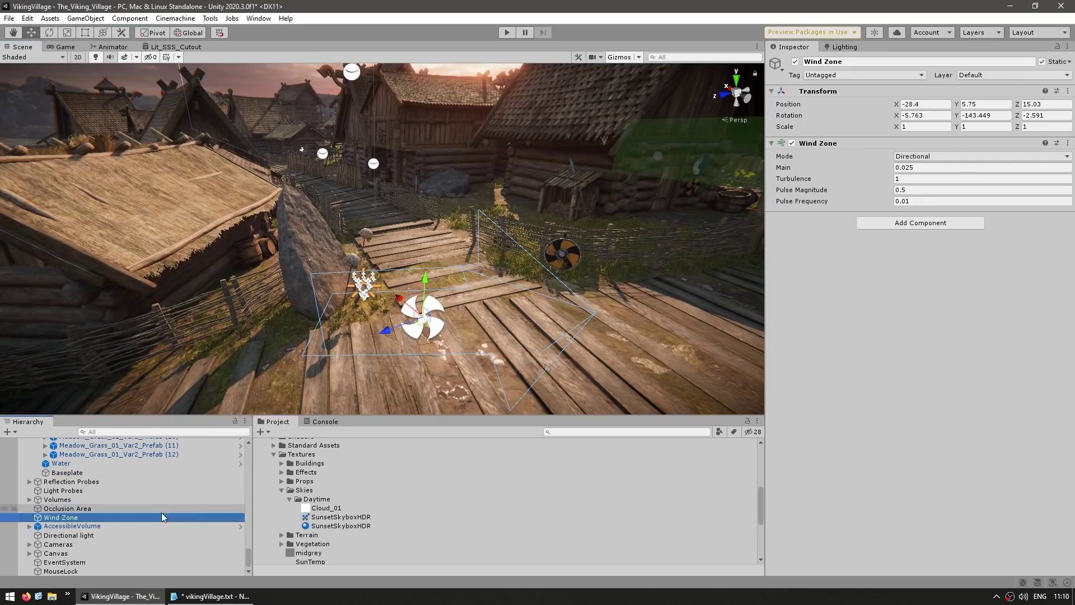
Select the Occlusion Area, examine its size and view volume settings, and look over the village and surrounding land.
left_click(70, 510)
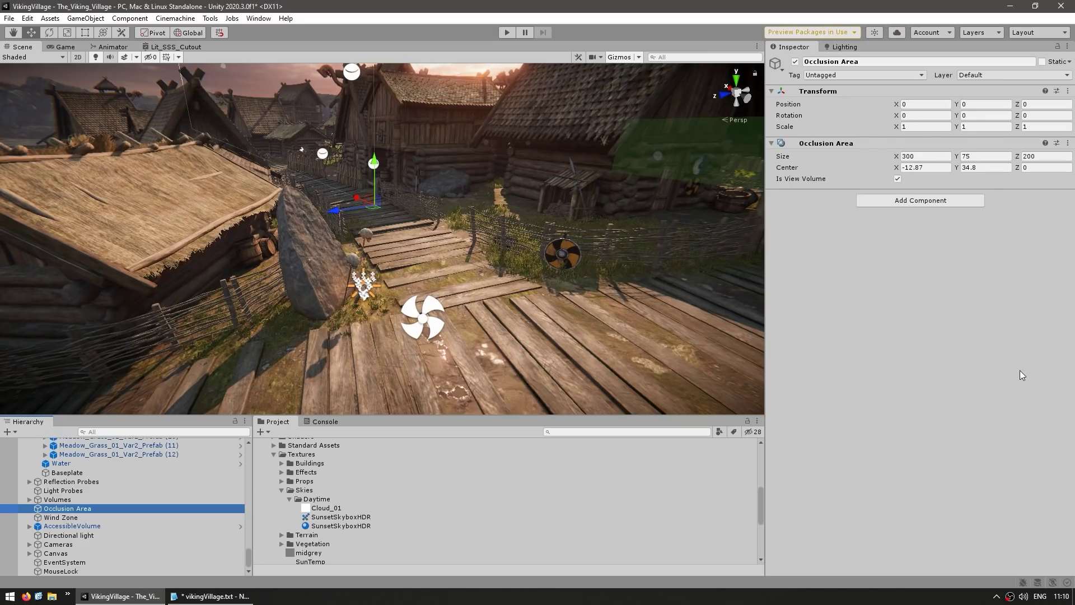
middle_click_drag(610, 238, 344, 348)
scroll(386, 331, "up", 2)
middle_click_drag(235, 320, 518, 317)
scroll(473, 321, "down", 6)
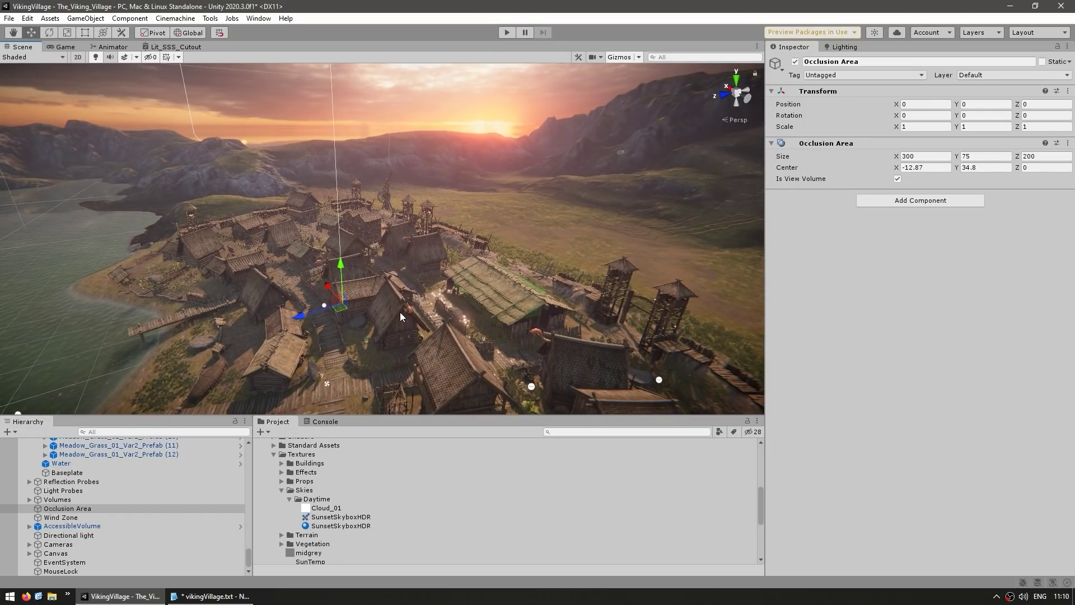
middle_click_drag(588, 122, 548, 170)
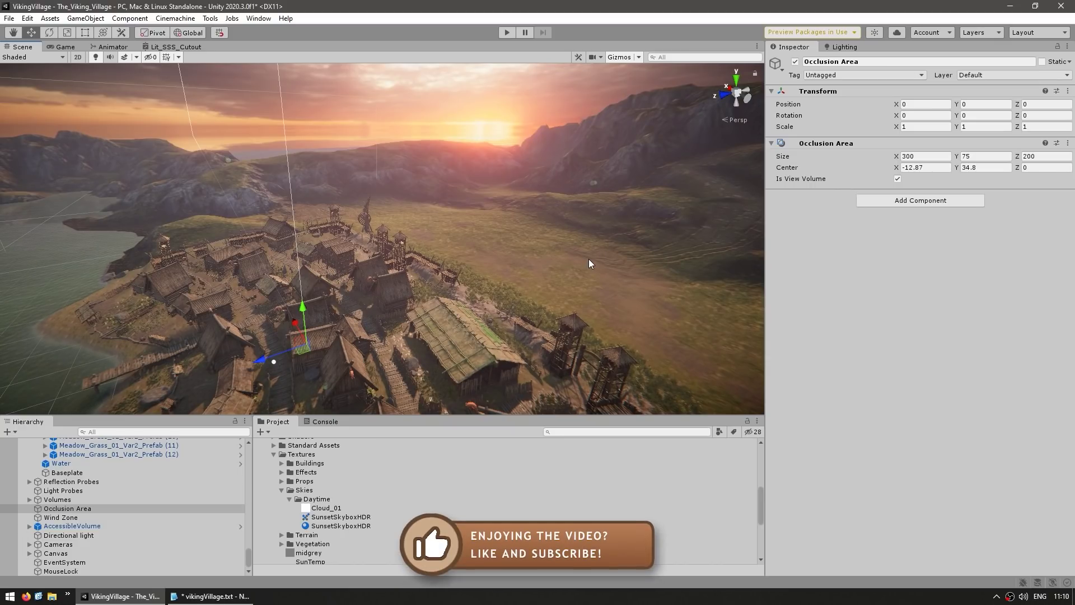
middle_click_drag(574, 302, 482, 254)
scroll(494, 280, "up", 2)
scroll(409, 330, "up", 4)
left_click_drag(482, 254, 384, 367, "alt")
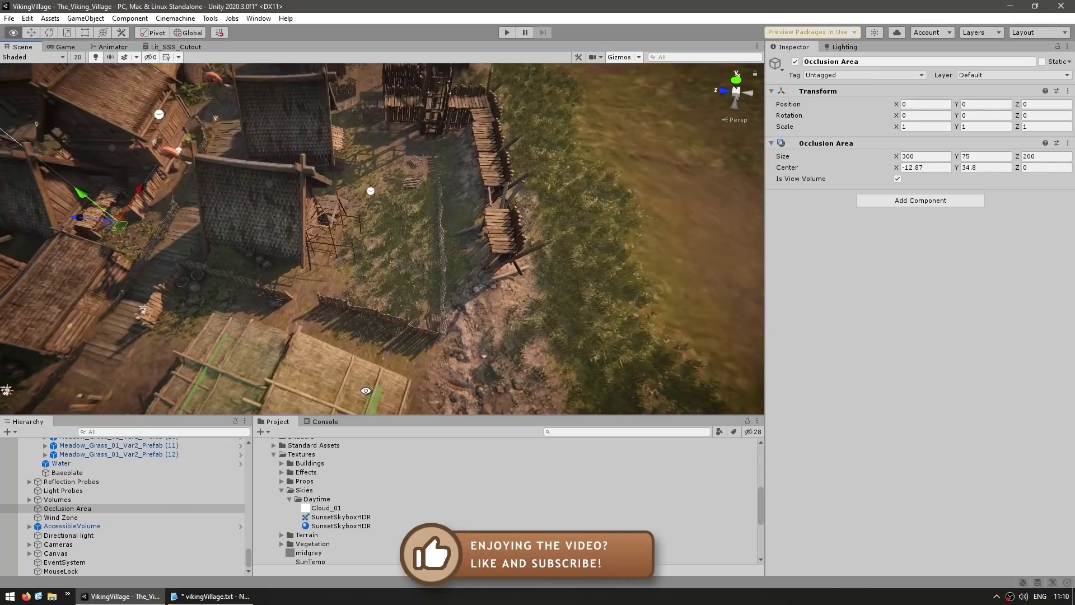
Select the terrain_near_01 mesh under terrain_01 and look over its extent around the village.
left_click(299, 306)
scroll(299, 307, "down", 8)
scroll(402, 291, "down", 5)
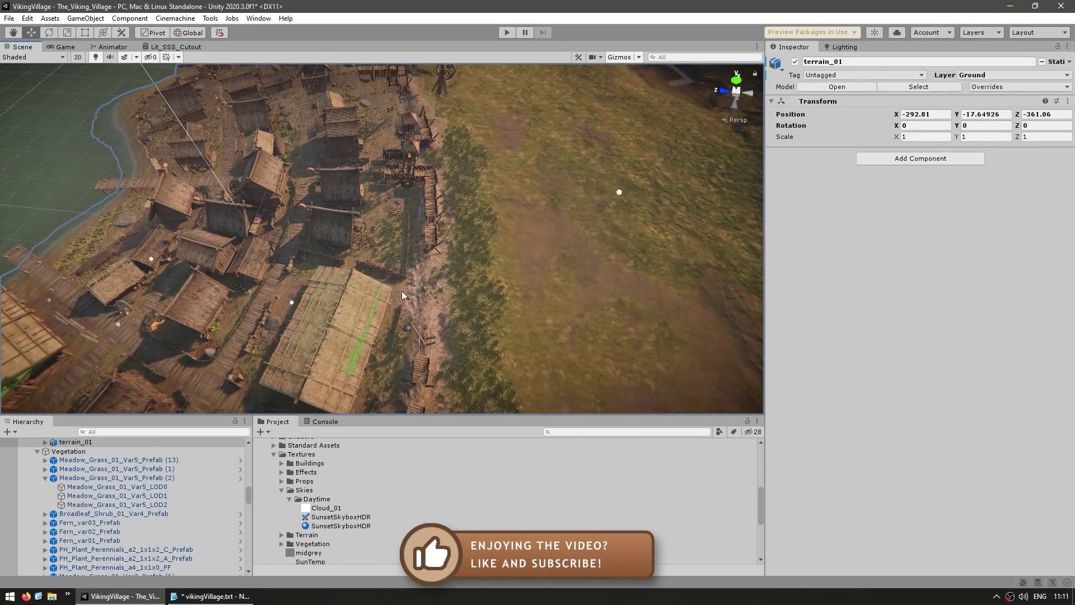
left_click(402, 286)
middle_click_drag(377, 315, 460, 269)
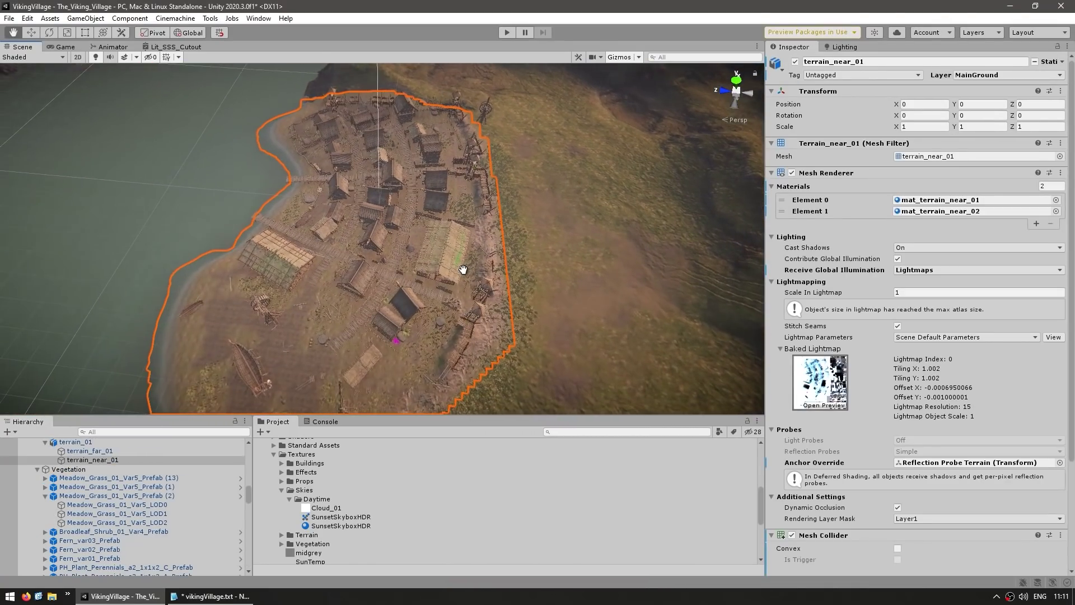
middle_click_drag(372, 278, 417, 244)
middle_click_drag(505, 133, 471, 187)
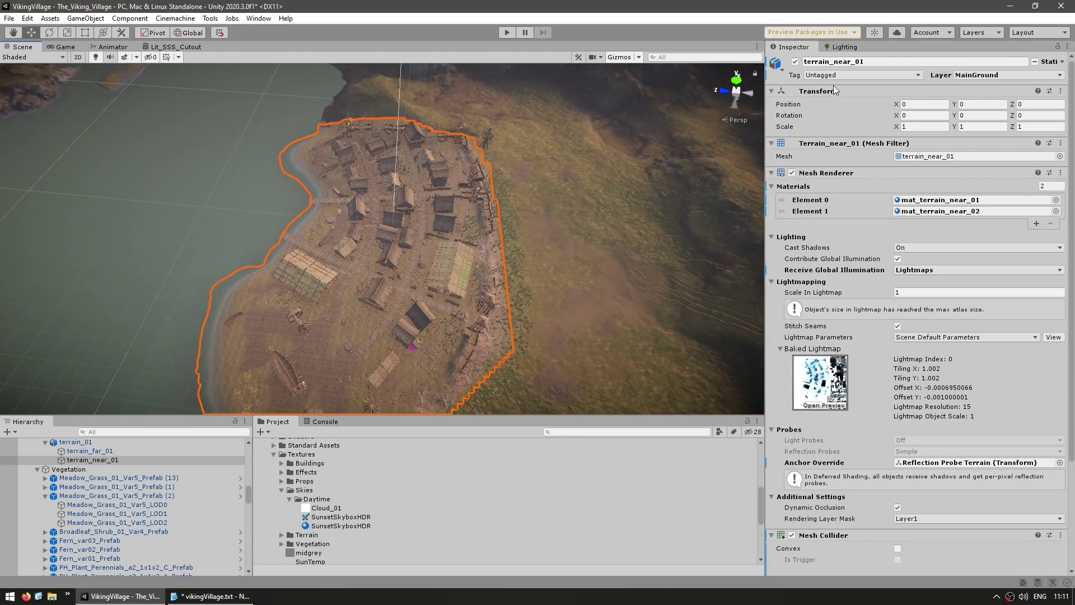
Fly down over the near terrain to view the ground between the houses and its border at the palisade.
scroll(364, 349, "up", 10)
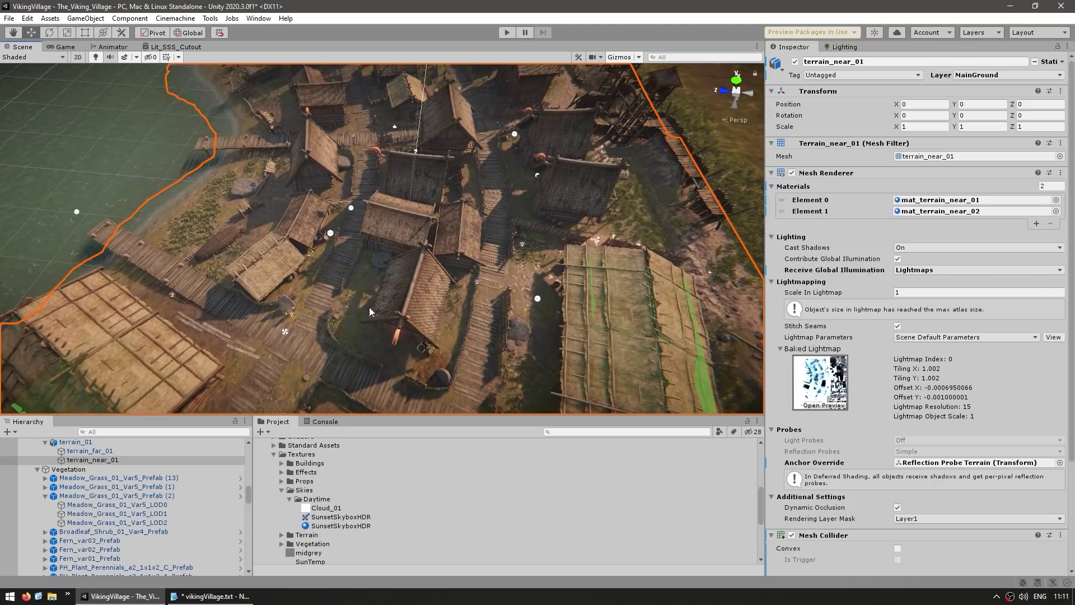
key("w")
scroll(373, 298, "up", 4)
right_click_drag(368, 307, 512, 297)
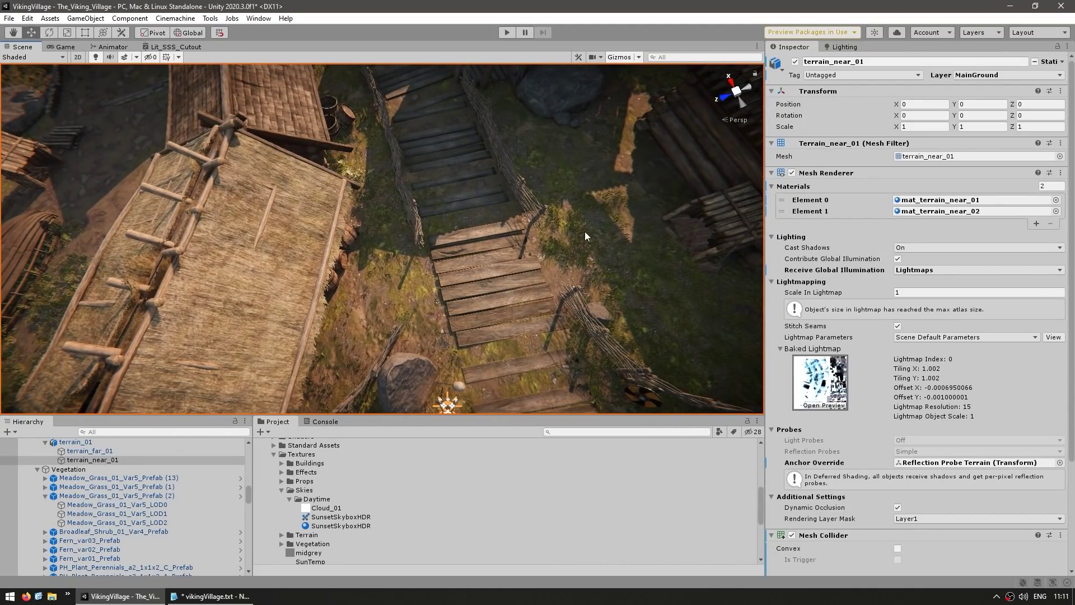
right_click_drag(585, 231, 772, 87)
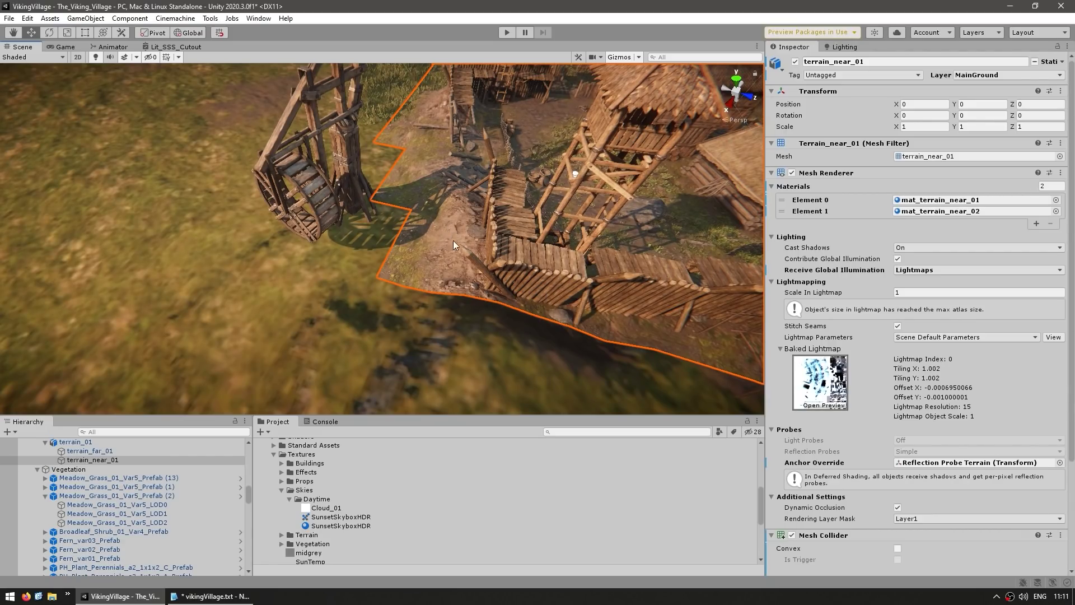
Select the terrain_far_01 mesh outside the palisade and examine its Scale In Lightmap and lightmap parameters.
left_click(340, 318)
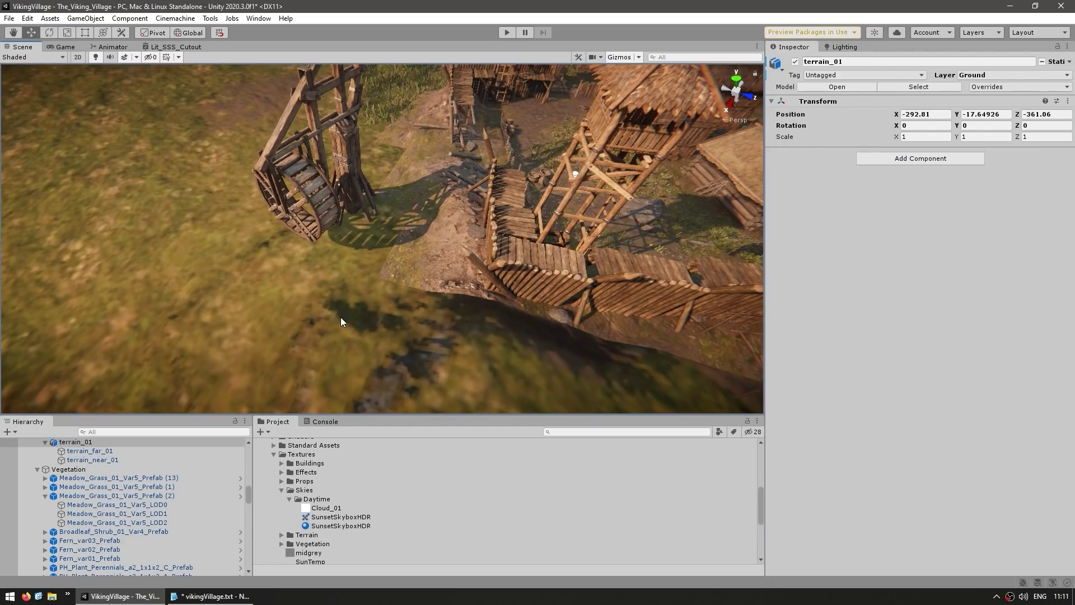
right_click_drag(394, 327, 535, 252, "alt")
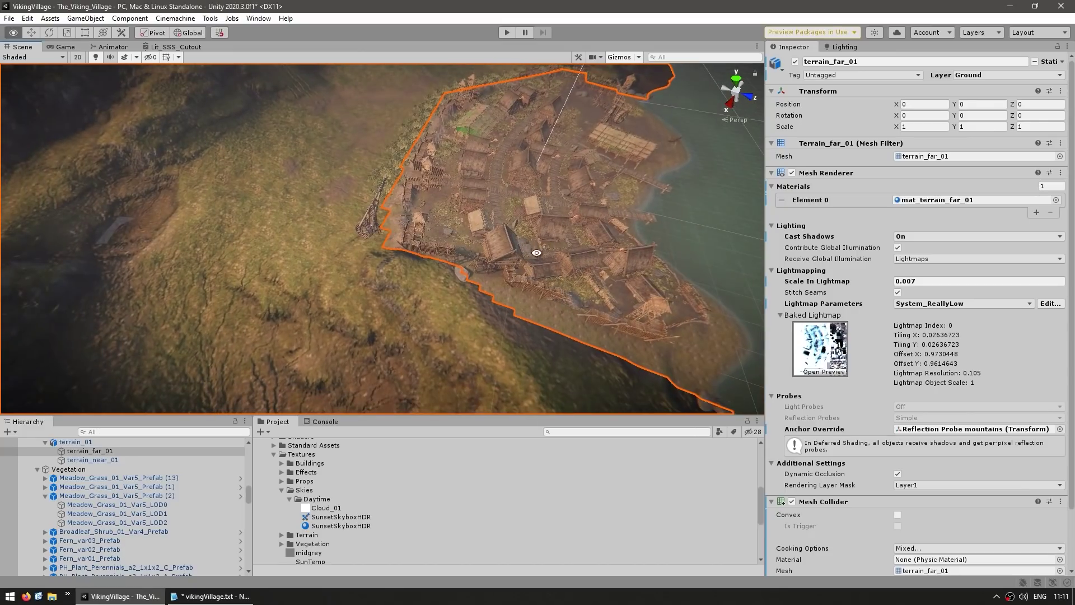
right_click_drag(461, 136, 538, 261)
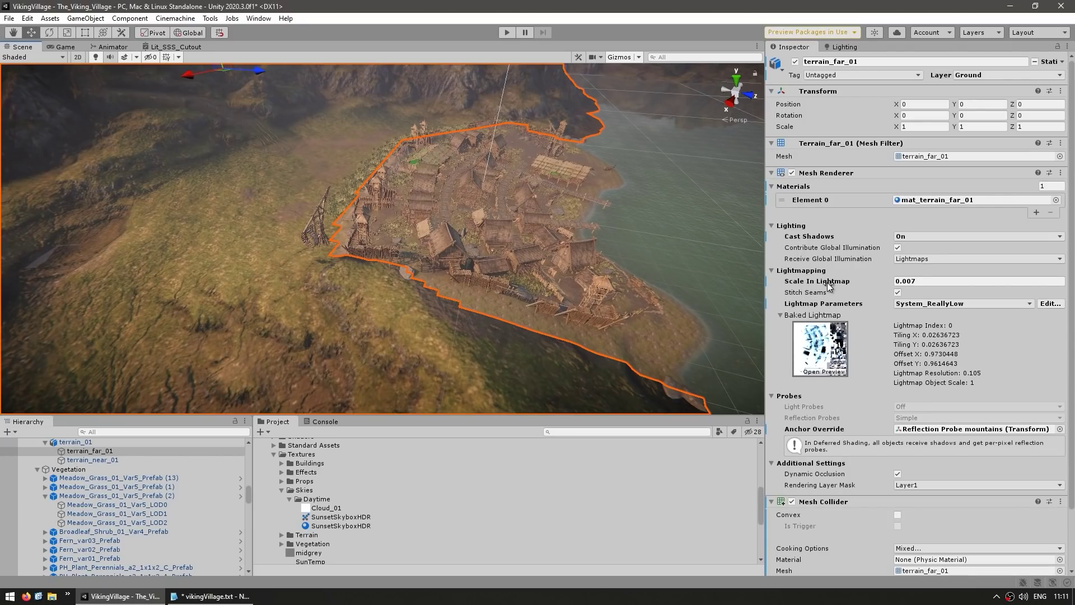
scroll(386, 327, "up", 3)
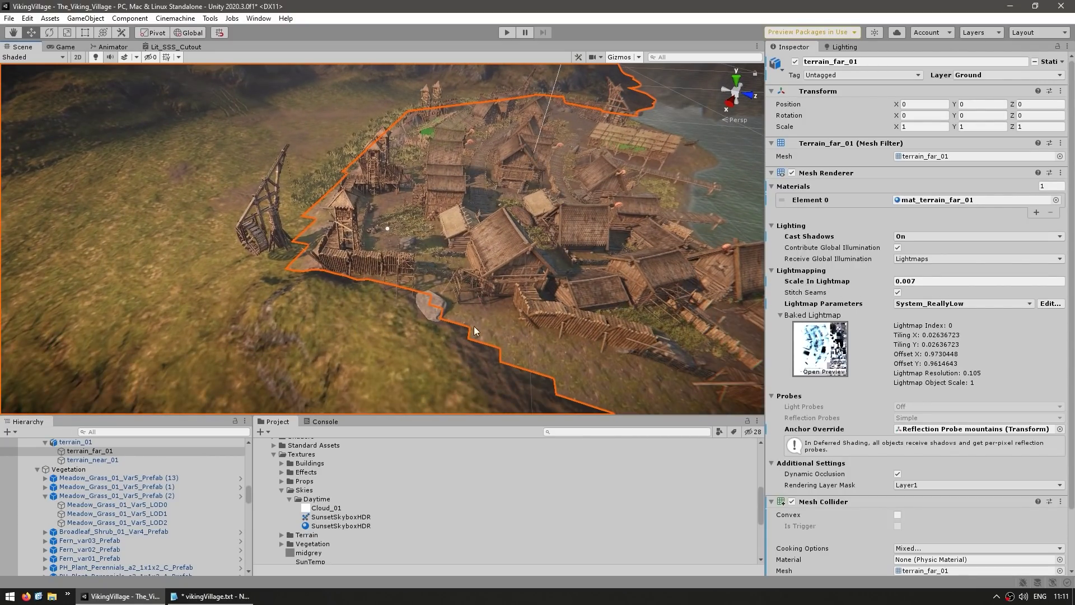
scroll(504, 295, "up", 3)
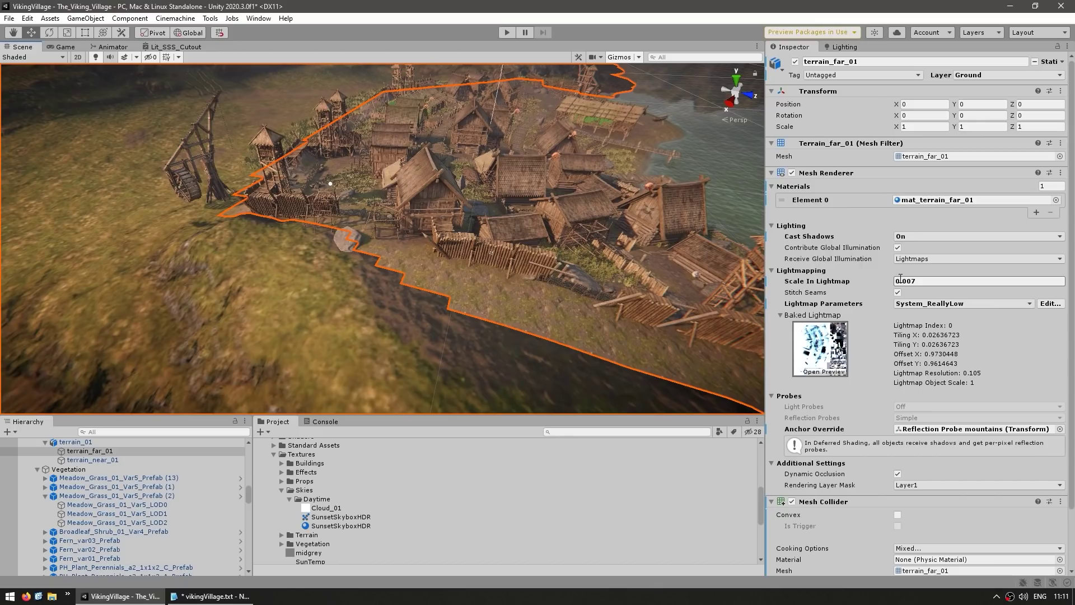
Select terrain_near_01, examine its lightmapping settings and show the scene's baked lightmaps.
left_click(542, 323)
left_click(526, 320)
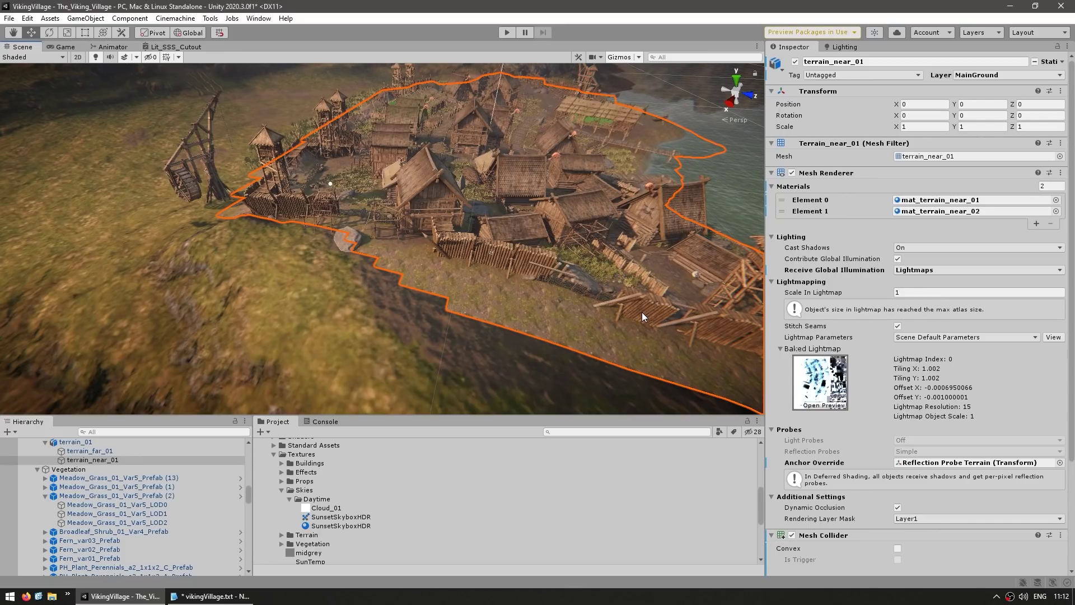
left_click(836, 46)
left_click(895, 62)
left_click(946, 62)
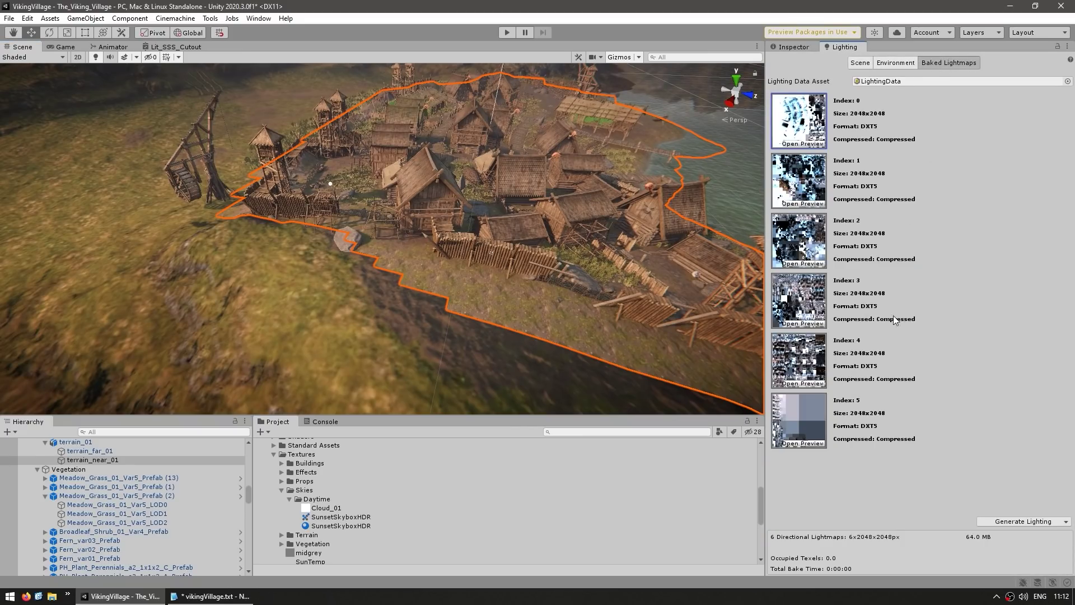
Select terrain_far_01 to compare its place in the baked lightmaps and view the terrain from several distances.
left_click(314, 316)
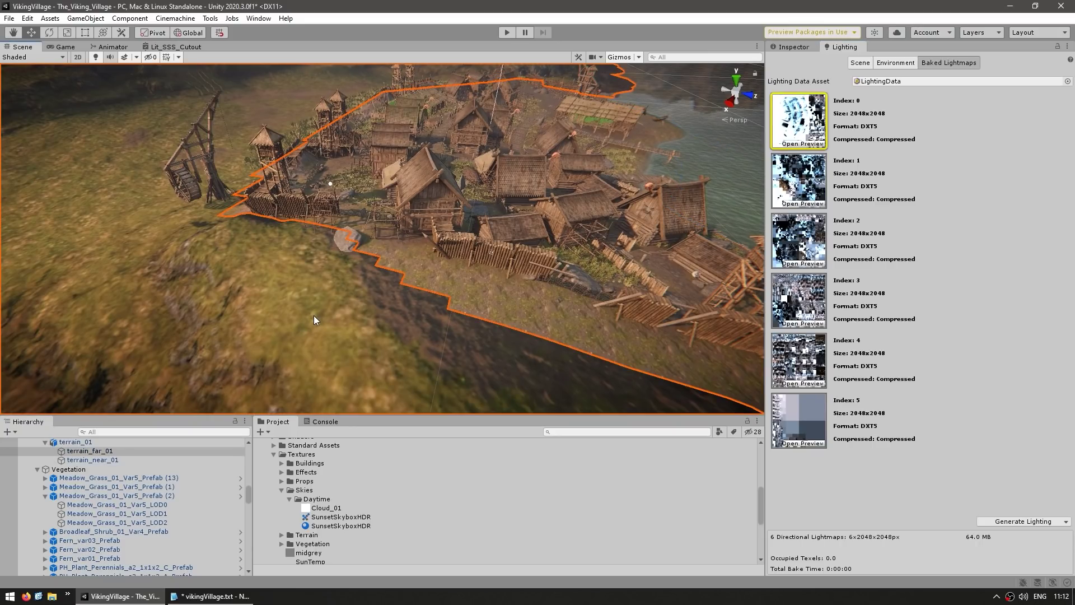
scroll(314, 317, "down", 3)
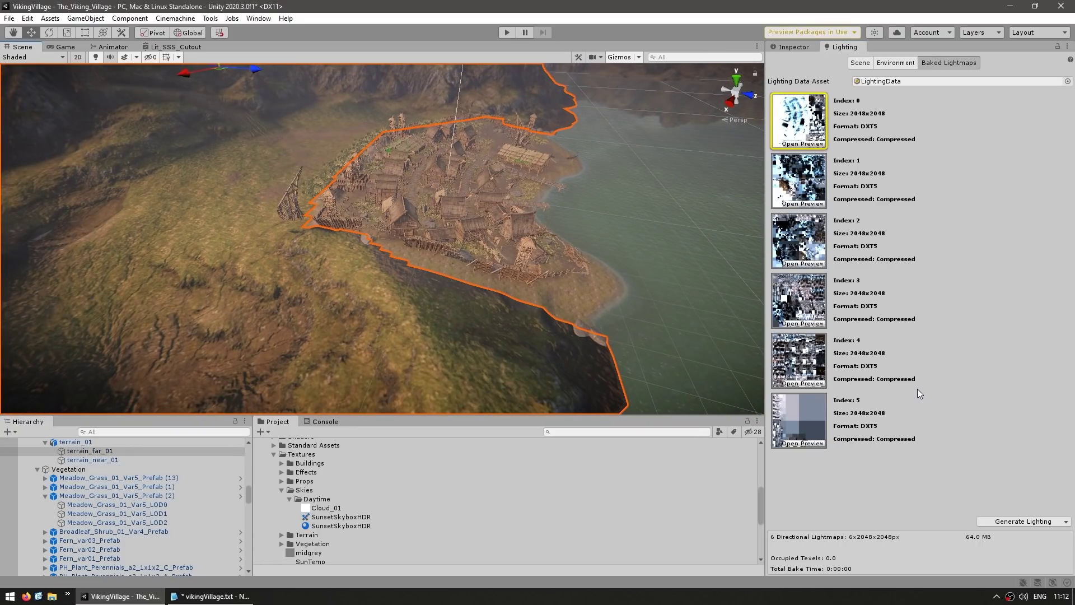
scroll(515, 263, "up", 5)
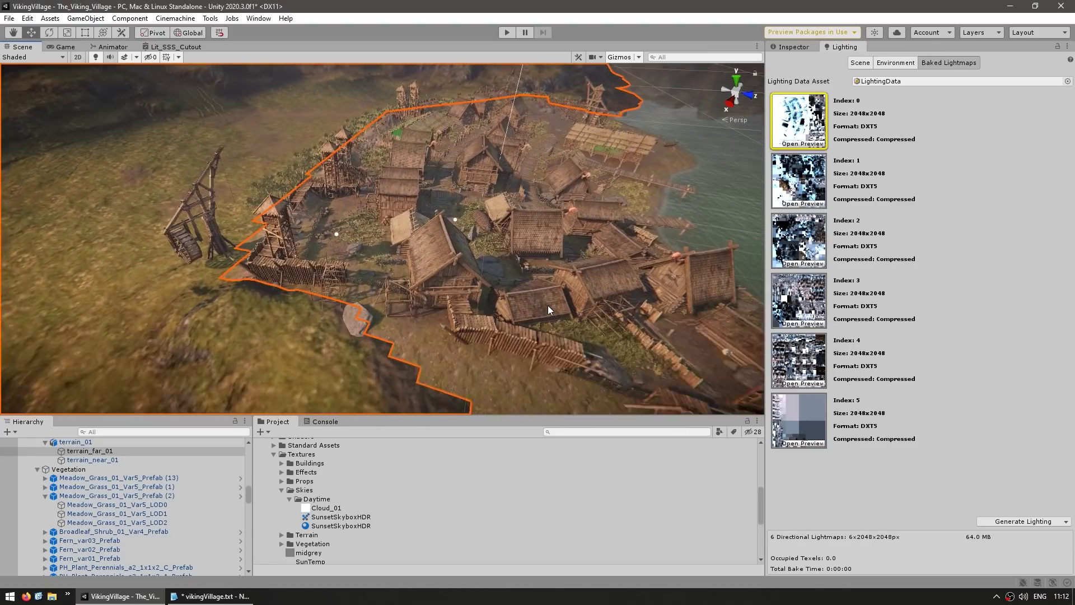
scroll(554, 301, "up", 3)
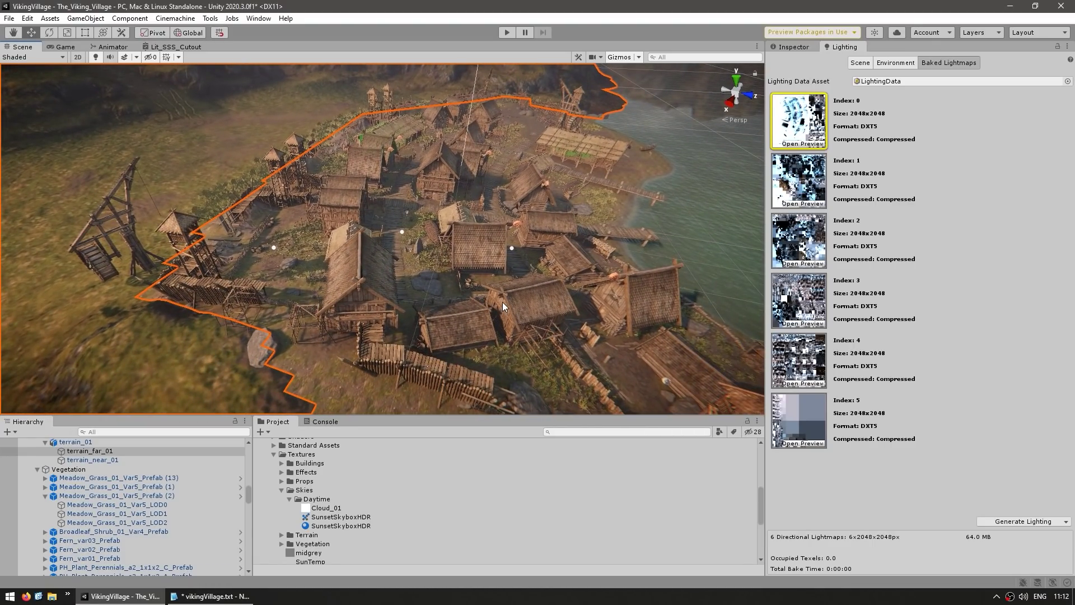
scroll(505, 298, "down", 4)
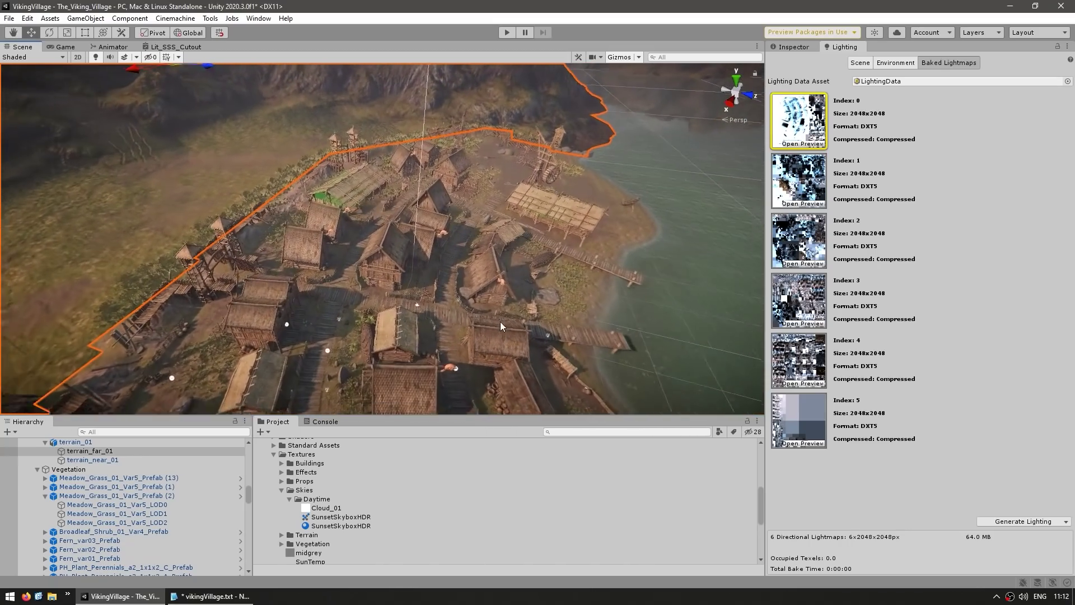
Fly down among the rooftops and look around the carved dragon head, the houses and the dock shelter.
key("w")
scroll(632, 288, "up", 2)
right_click_drag(591, 274, 401, 212)
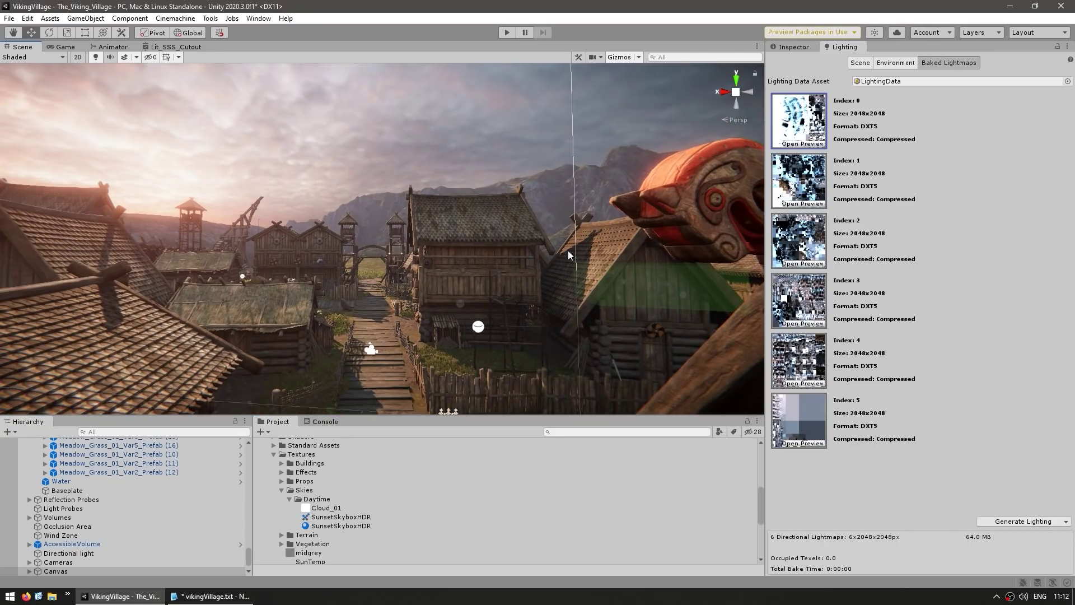
left_click(369, 217)
left_click(381, 176)
right_click_drag(414, 254, 625, 242)
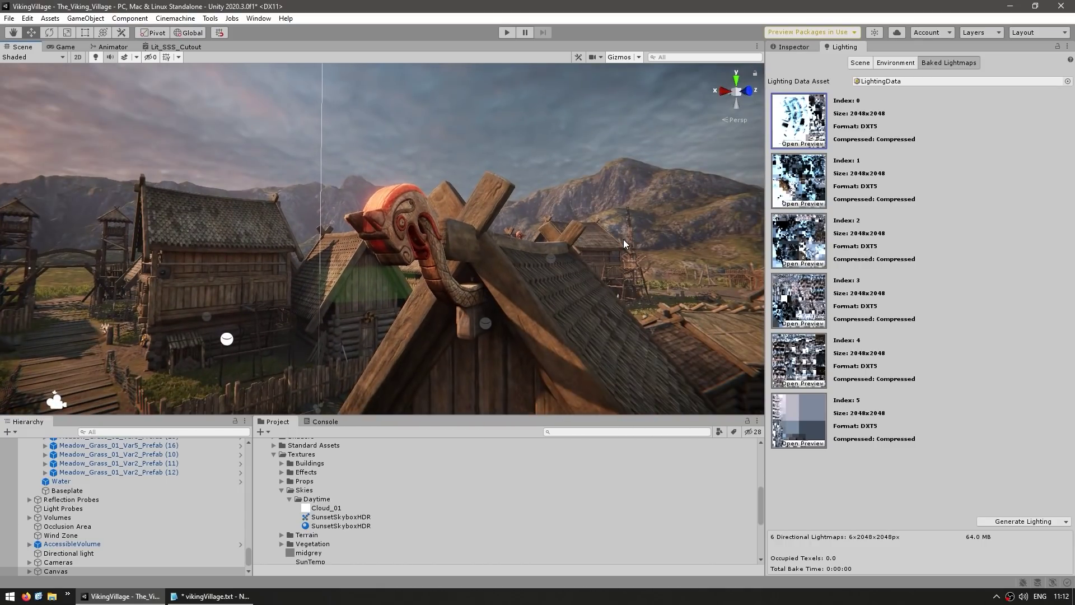
right_click_drag(505, 248, 626, 263)
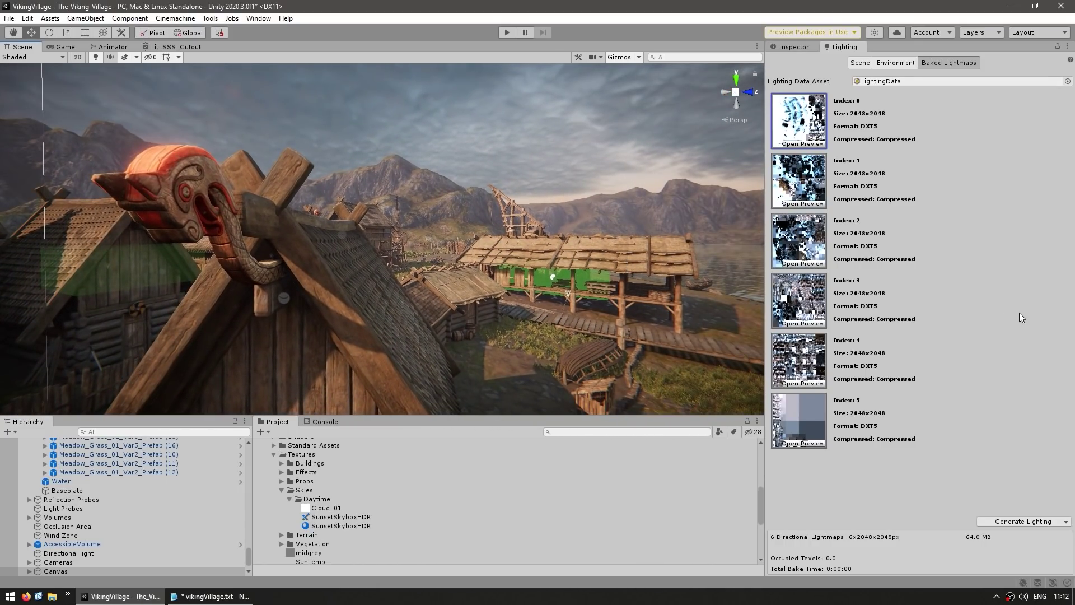
Move up to the green volume in the dock shelter, select the object there and show its component properties.
right_click_drag(551, 280, 463, 314)
scroll(620, 318, "up", 2)
key("w")
left_click(462, 309)
left_click(792, 47)
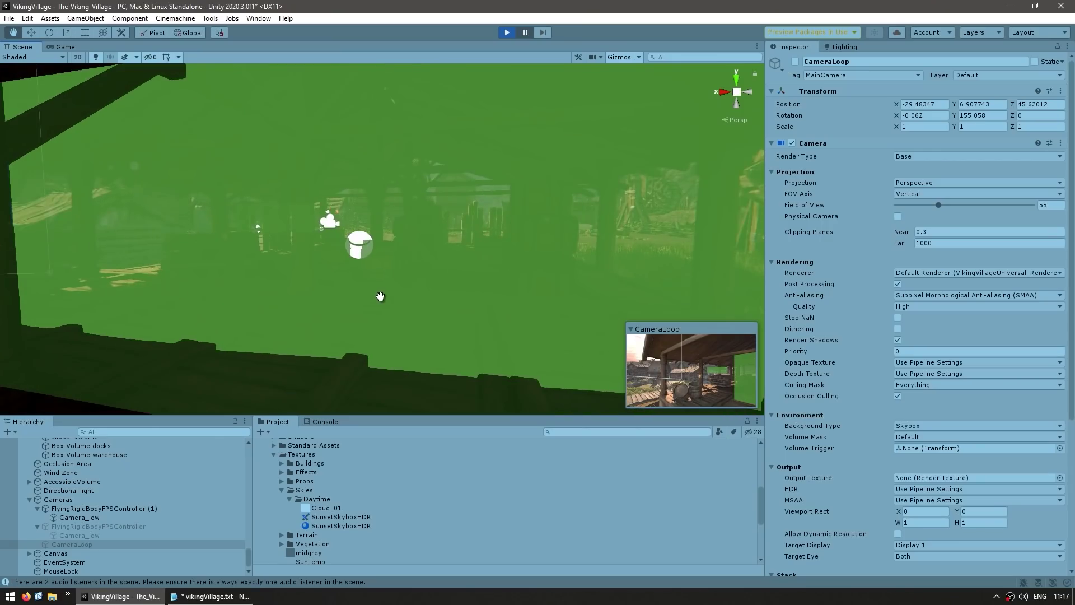
Select Box Volume docks and examine its box extents and its Color Adjustments and Bloom overrides.
scroll(380, 296, "down", 5)
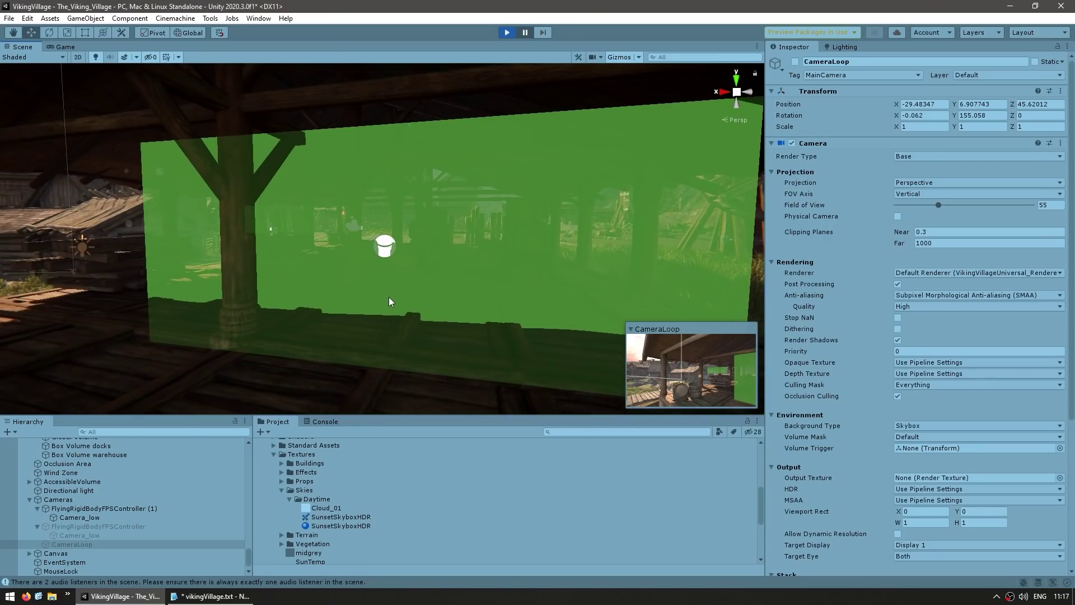
left_click(428, 277)
middle_click_drag(435, 271, 550, 348)
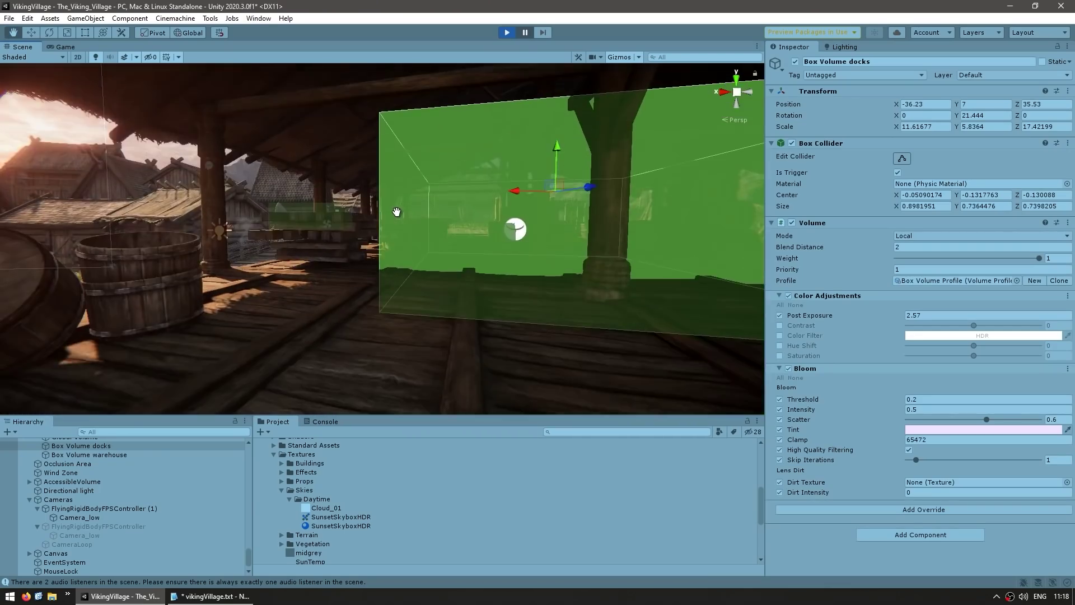
middle_click_drag(396, 212, 378, 224)
middle_click_drag(432, 256, 415, 248)
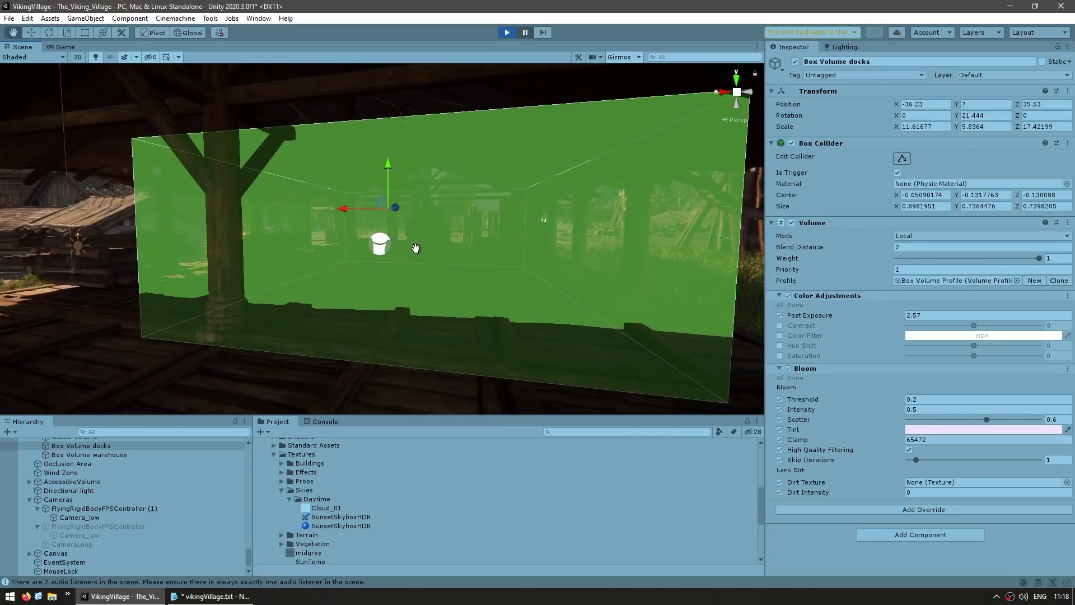
Move inside the docks volume to view its post-processing effect, and look over the village from above.
right_click_drag(479, 255, 267, 248)
key("s")
scroll(500, 231, "up", 2)
key("w")
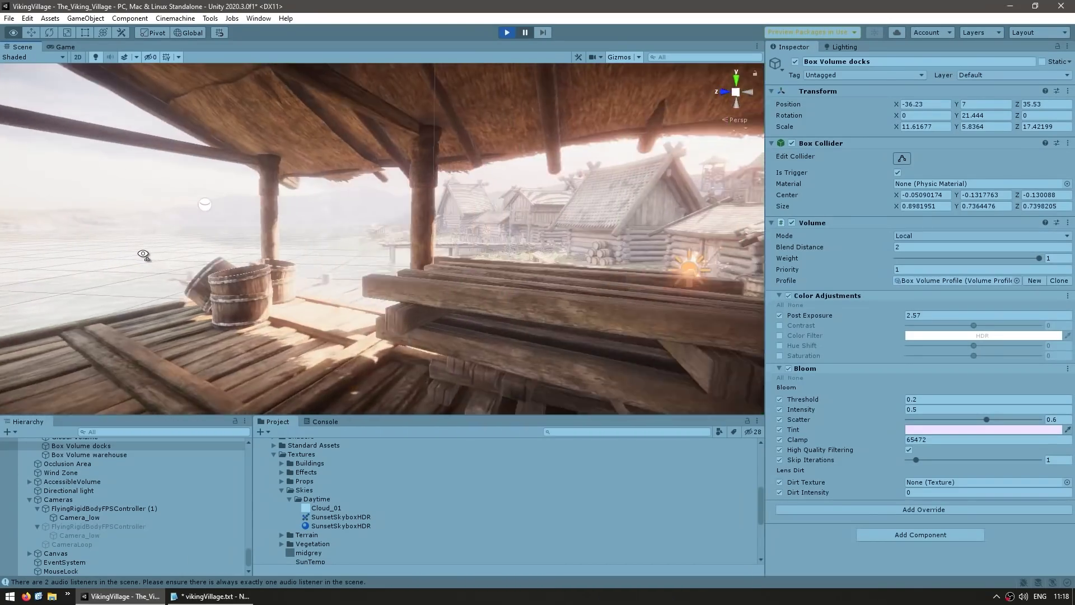
mouse_move(143, 255)
right_mouse_down()
mouse_move(159, 254)
mouse_move(134, 255)
right_mouse_up()
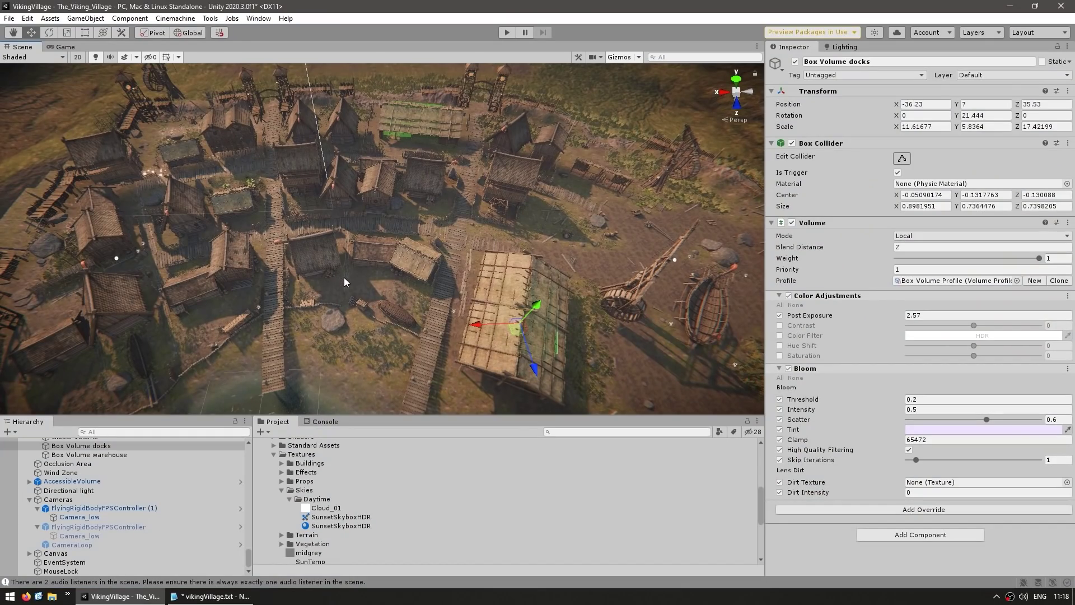
middle_click_drag(397, 254, 543, 252)
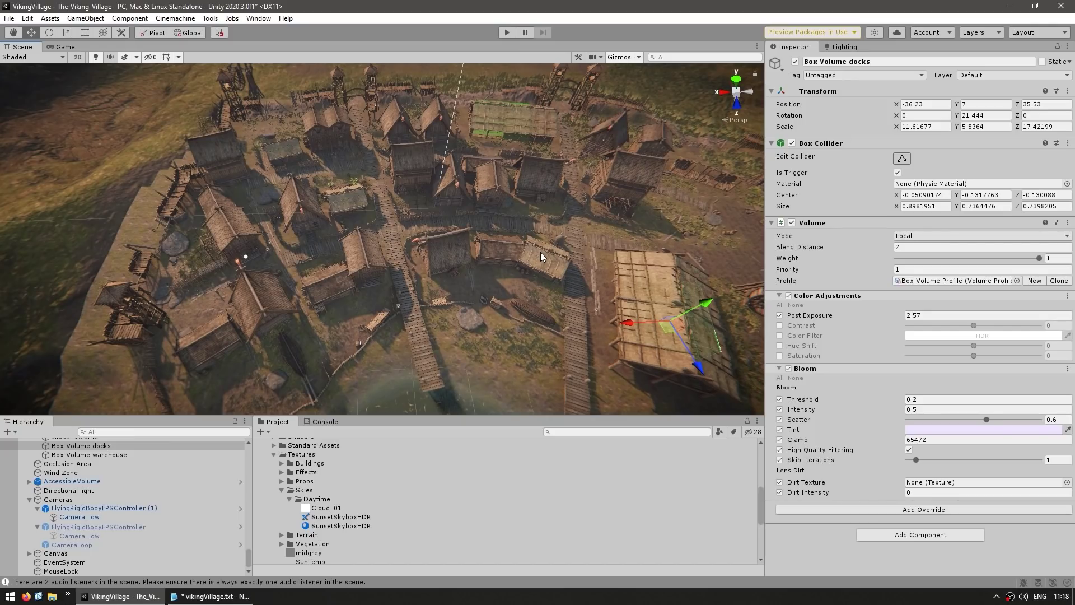
middle_click_drag(639, 251, 493, 227)
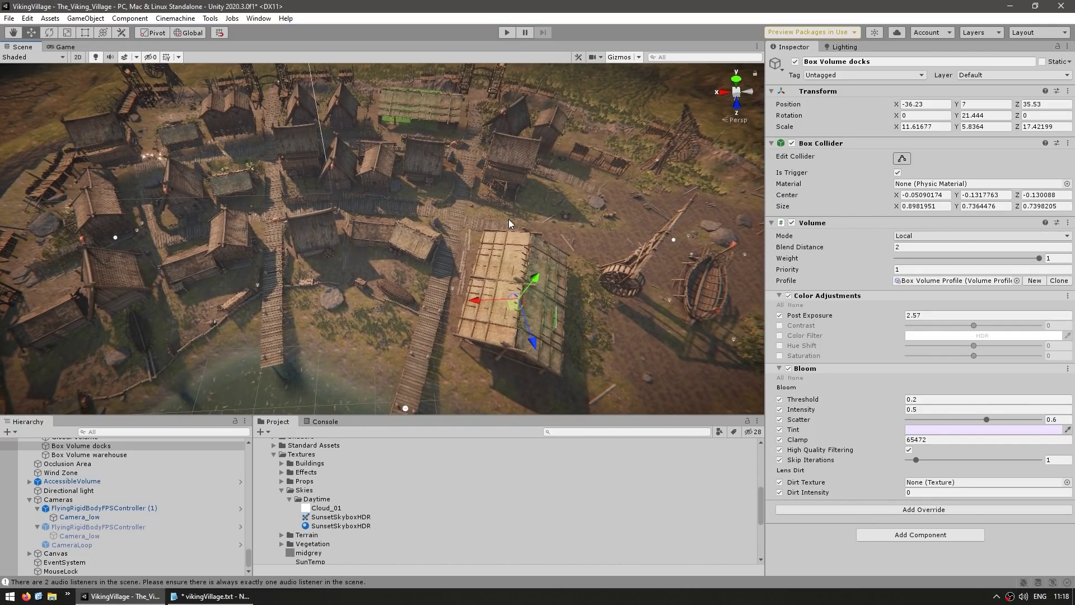
Enlarge the project asset area, collapse the Textures folder, and expand the Buildings and Props folders under Prefabs.
scroll(289, 480, "up", 5)
left_click_drag(369, 417, 364, 309)
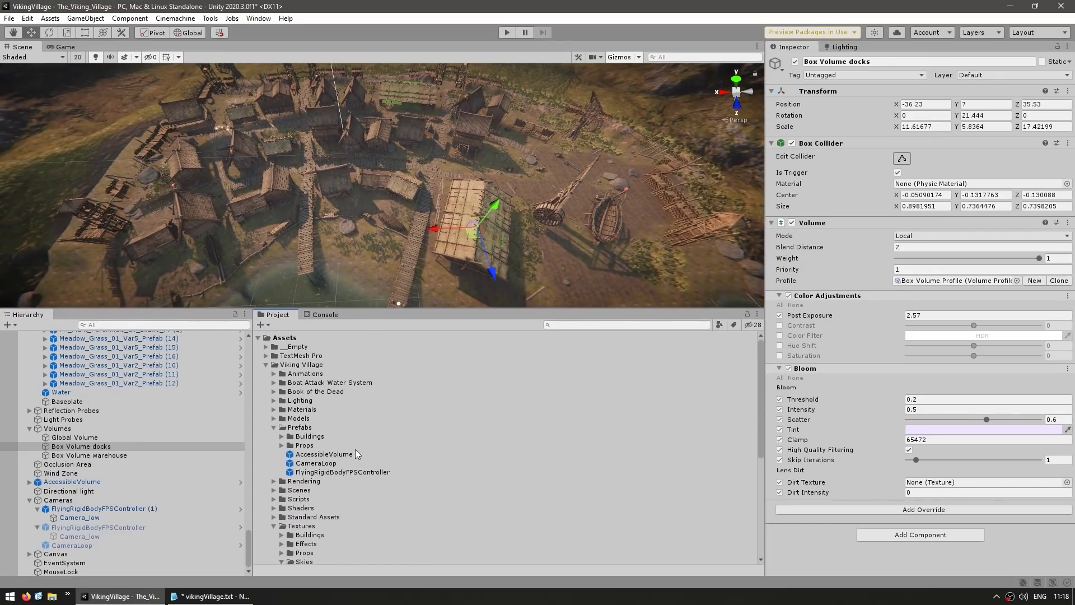
scroll(318, 449, "down", 3)
left_click(273, 394)
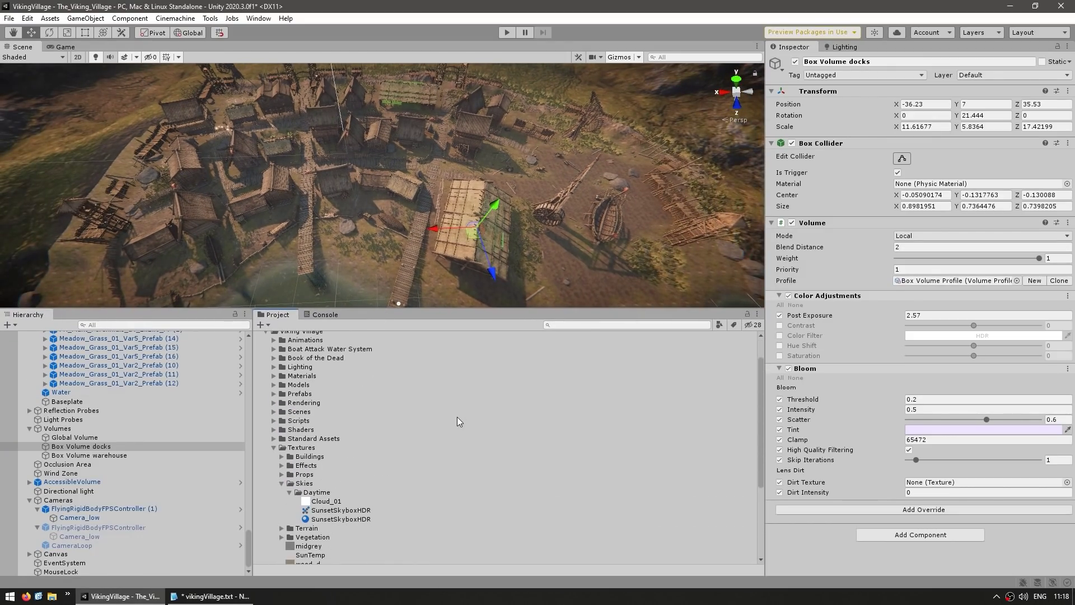
left_click(273, 447)
left_click(273, 427)
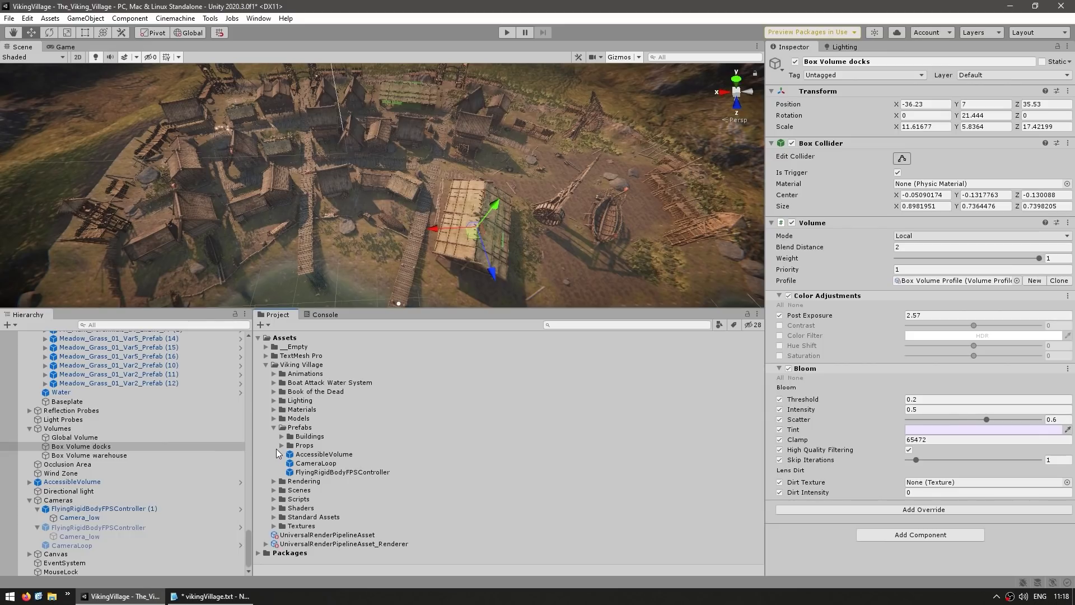
left_click(281, 445)
left_click(282, 436)
Preview the building prefabs starting with pf_build_barracks_01, continuing into the props as far as pf_boulder_02_025.
left_click(327, 445)
left_click(342, 481)
left_click(343, 516)
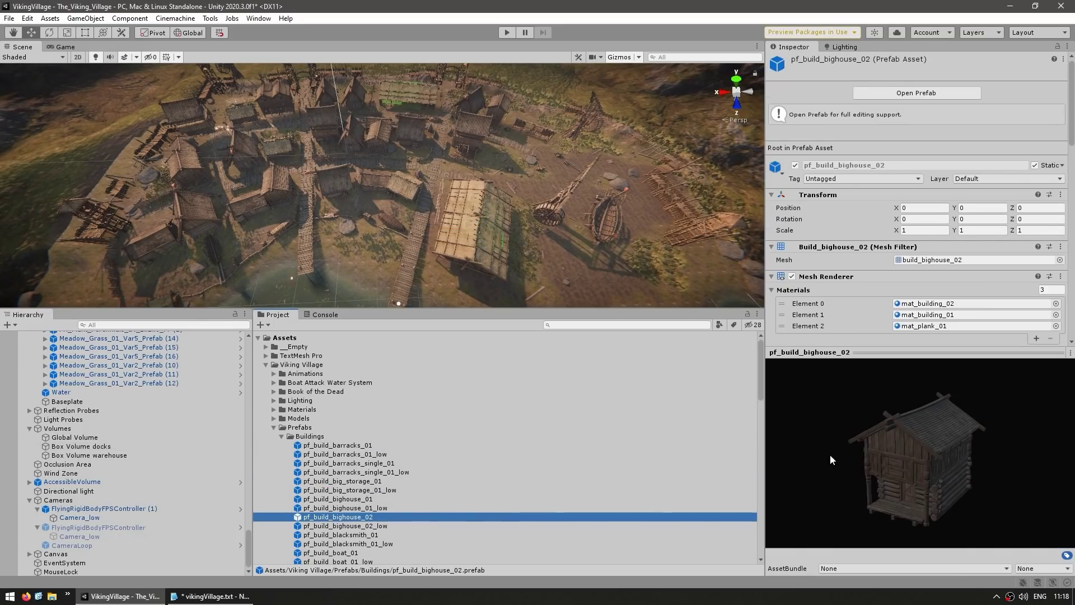
key("Down")
key("Down")
key("Down")
key("Down")
key("Down")
key("Down")
key("Down")
key("Down")
key("Down")
key("Down")
key("Down")
key("Down")
key("Down")
key("Down")
key("Down")
key("Down")
key("Down")
key("Down")
key("Down")
key("Down")
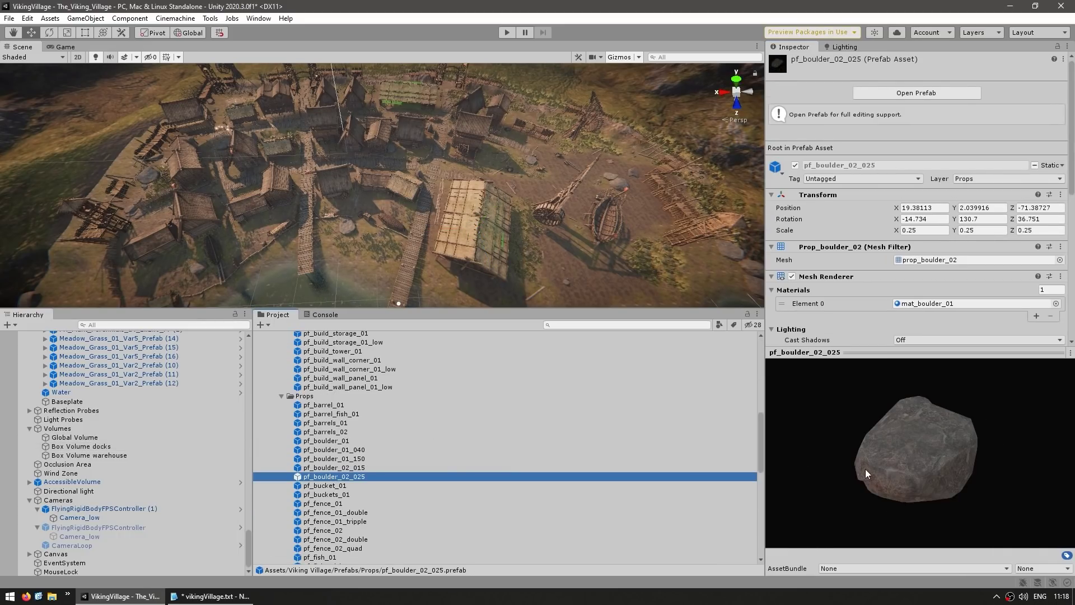
Rotate the boulder's preview model and view the prop prefabs from pf_boulder_01_150 to pf_buckets_01.
left_click_drag(866, 474, 840, 493)
left_click(363, 458)
key("Down")
key("Down")
key("Down")
key("Down")
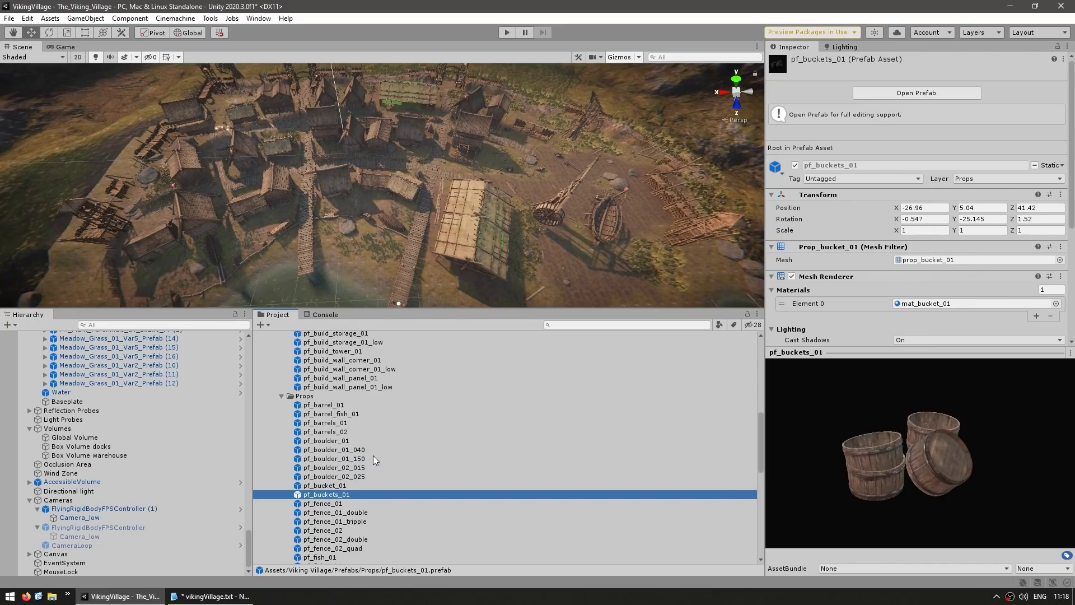
Preview the prop prefabs from pf_fence_01 through the fish, halberd and log pile to pf_menhir_01.
key("Down")
key("Down")
key("Down")
key("Down")
key("Down")
key("Down")
key("Down")
key("Down")
key("Down")
key("Down")
key("Down")
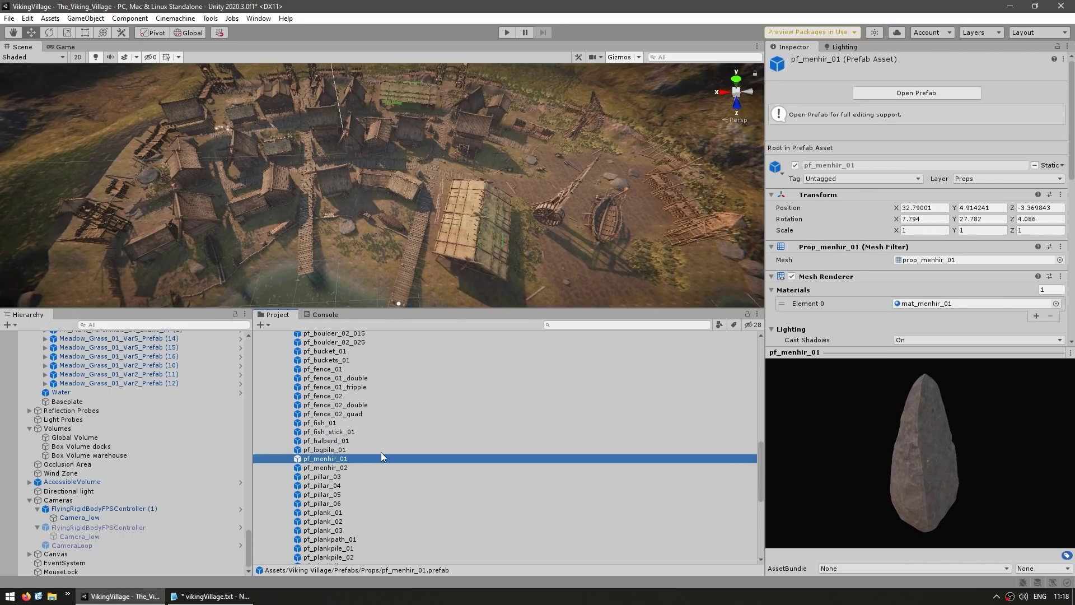
Preview the prop prefabs from pf_menhir_02 through the pillars and planks to pf_plankpile_01.
key("Down")
key("Down")
key("Down")
key("Down")
key("Down")
key("Down")
key("Down")
key("Down")
key("Down")
key("Down")
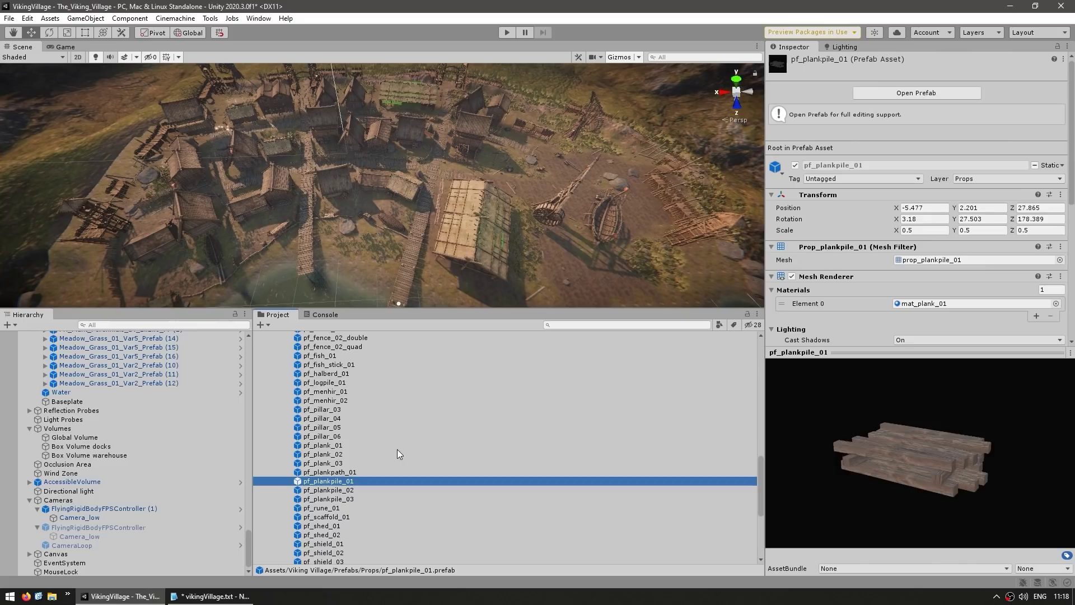
Preview the remaining prop prefabs from pf_plankpile_02 through the sheds, shields and skulls to pf_torch_stick_01.
key("Down")
key("Down")
key("Down")
key("Down")
key("Down")
key("Down")
key("Down")
key("Down")
key("Down")
key("Down")
key("Down")
key("Down")
key("Down")
key("Down")
key("Down")
key("Down")
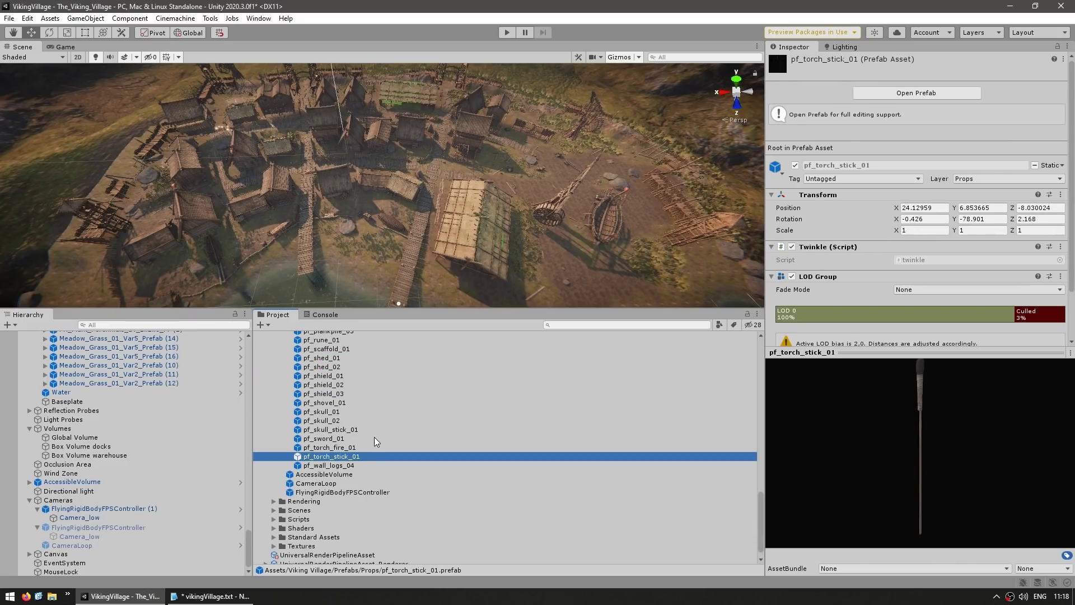
Select the pf_wall_logs_04 prefab and rotate its preview model to examine it from other angles.
left_click(374, 432)
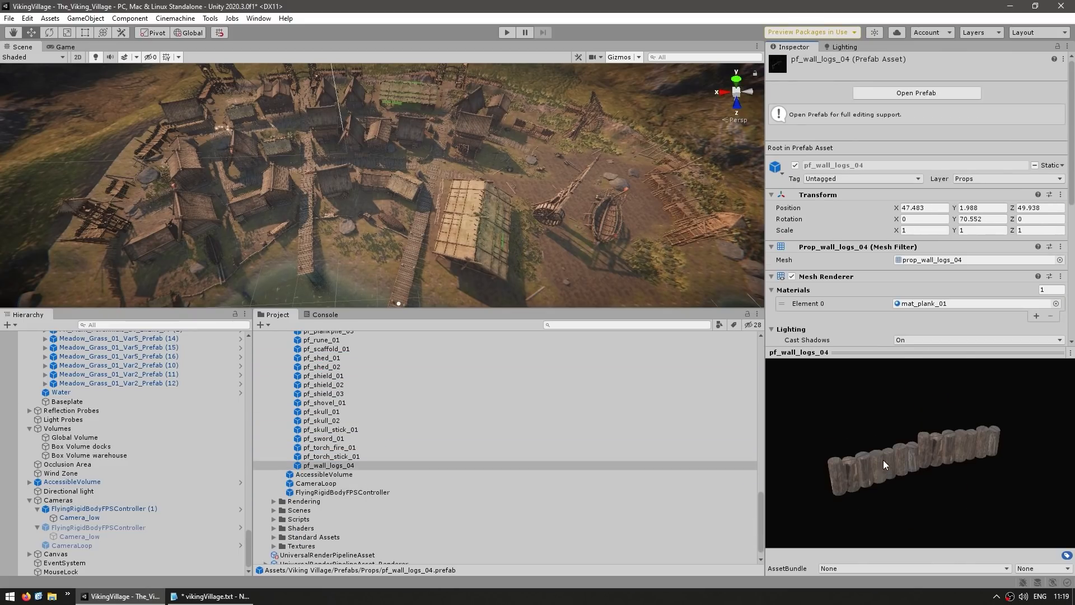
left_click_drag(883, 459, 977, 441)
left_click_drag(868, 395, 827, 392)
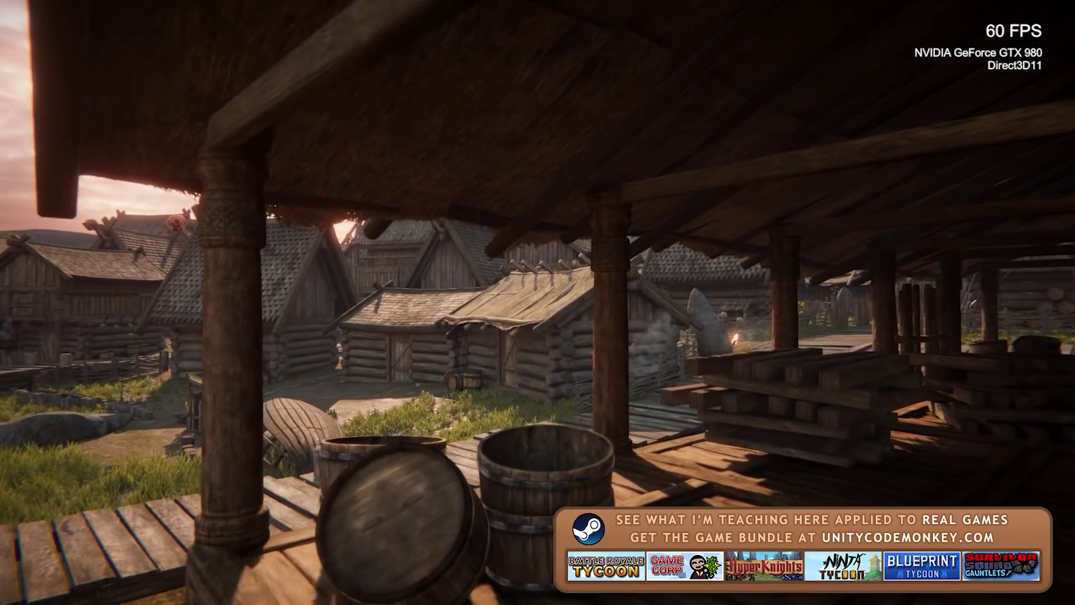